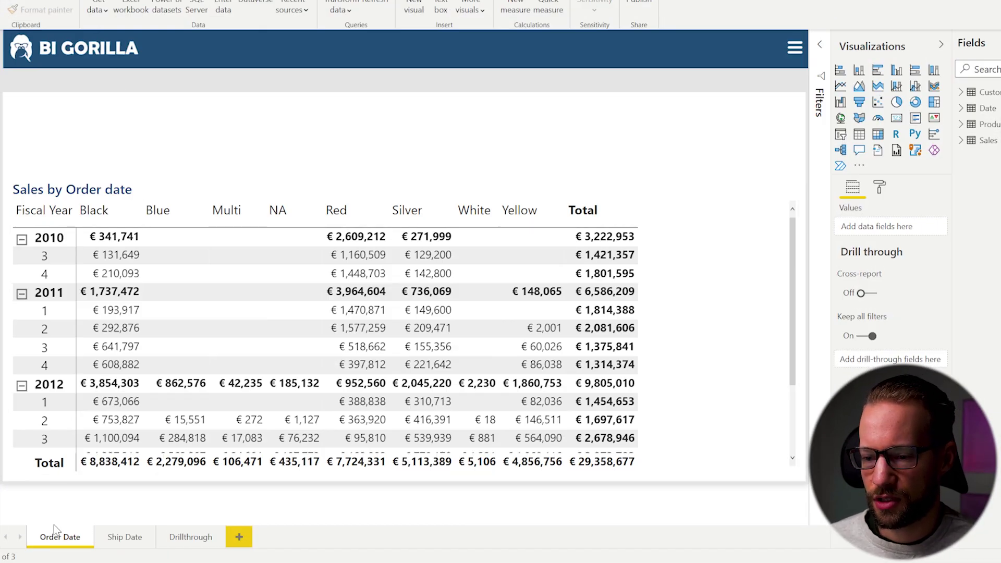
- Select the Sales by Order date matrix and inspect the DAX formula of the Total Sales measure in the Sales table
left_click(203, 189)
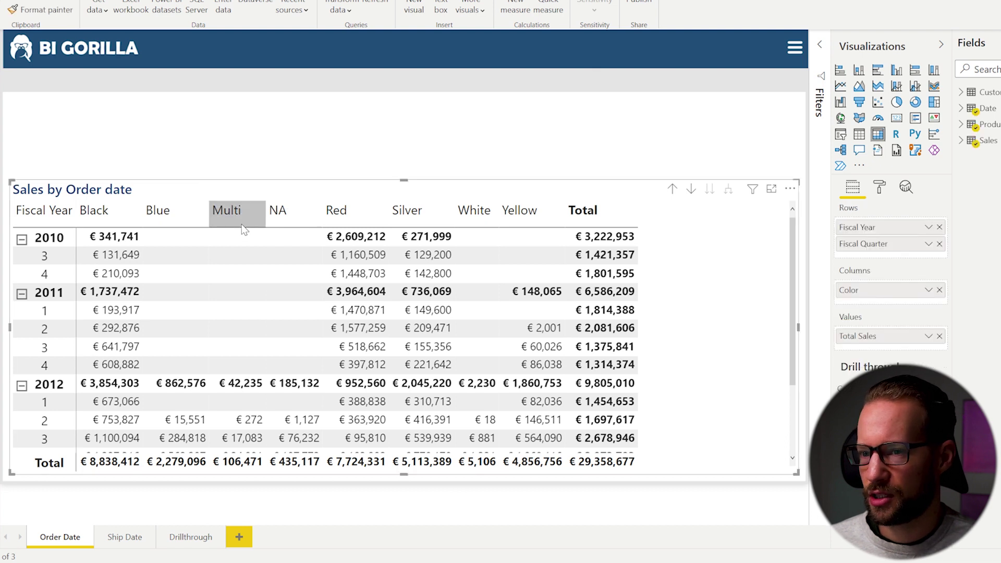
left_click(2, 98)
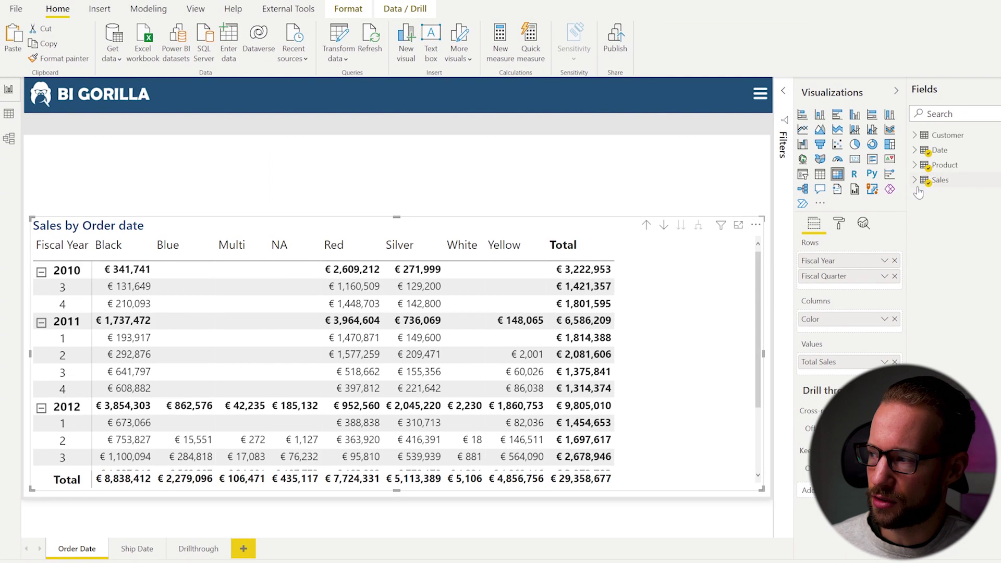
left_click(954, 146)
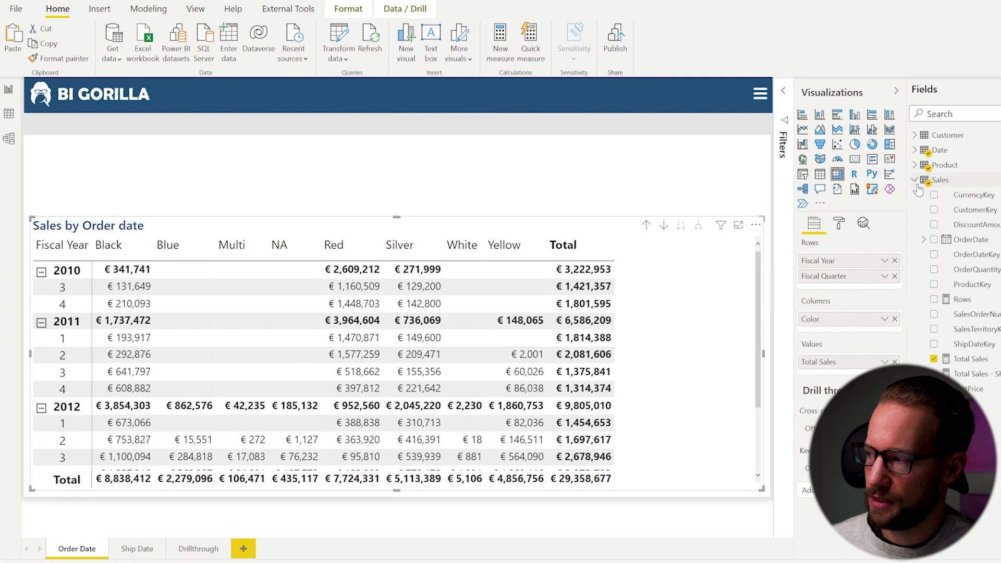
left_click(965, 360)
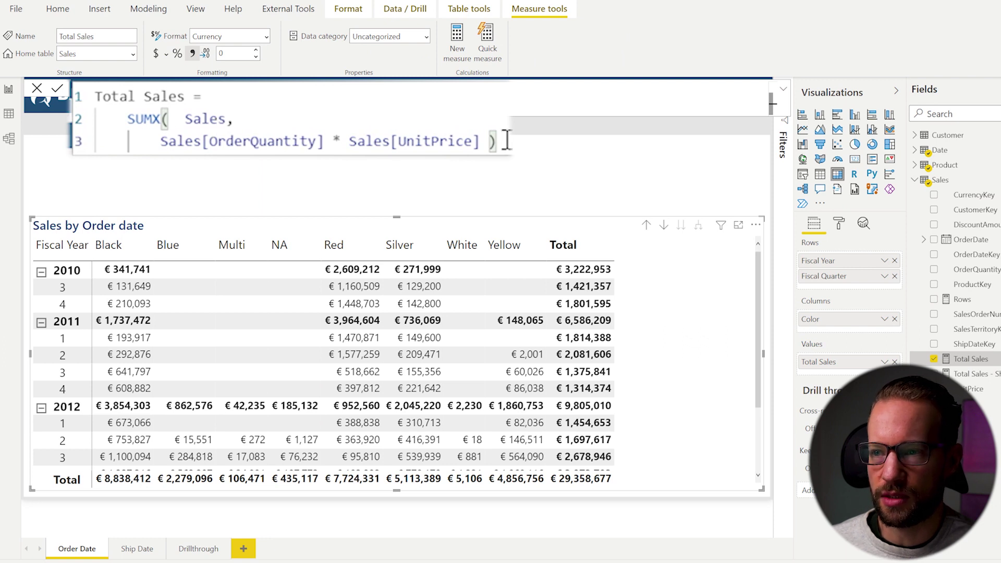
- Select the matrix on the Ship Date page and inspect the DAX formula of the Total Sales - Shipdate measure
left_click(131, 549)
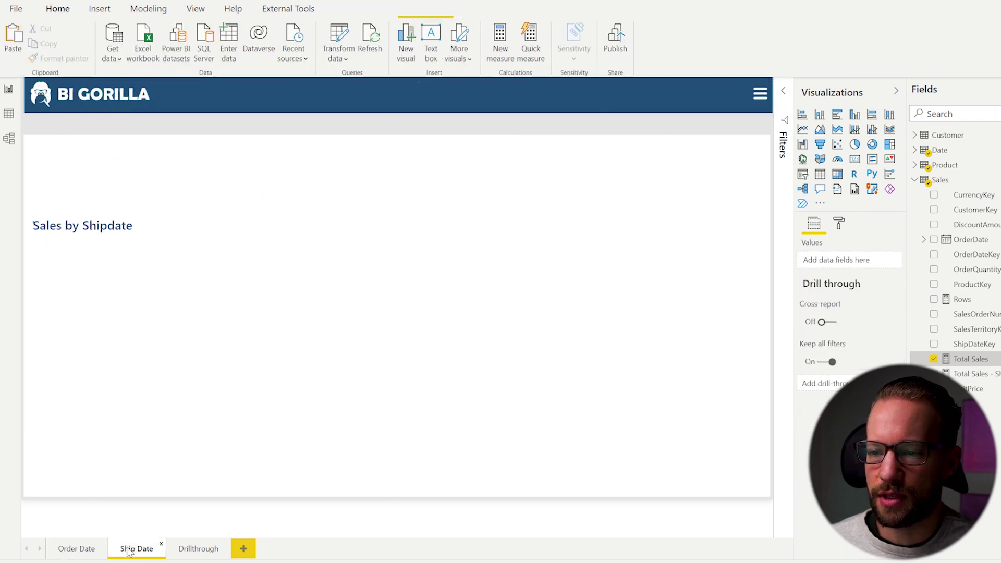
left_click(219, 226)
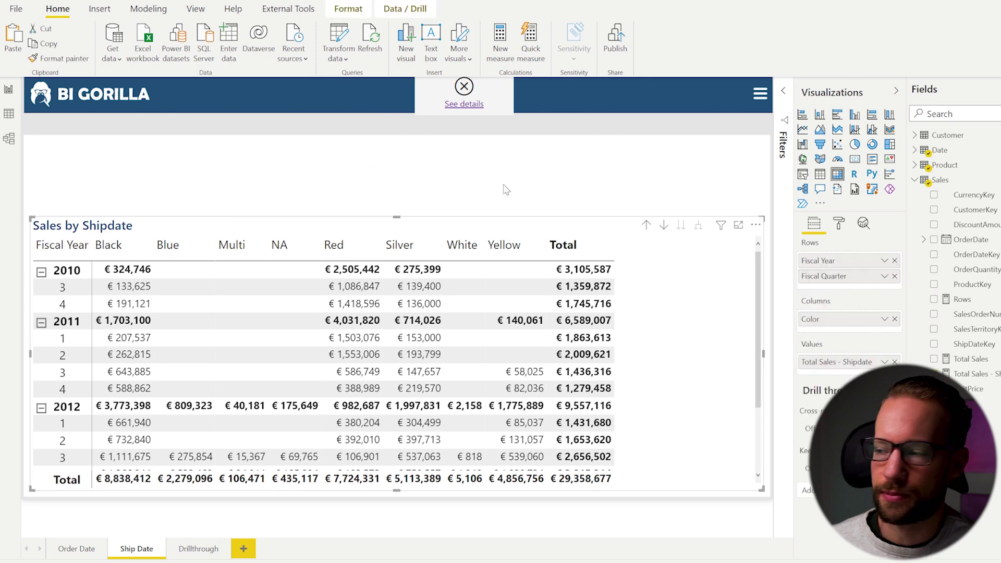
left_click(973, 378)
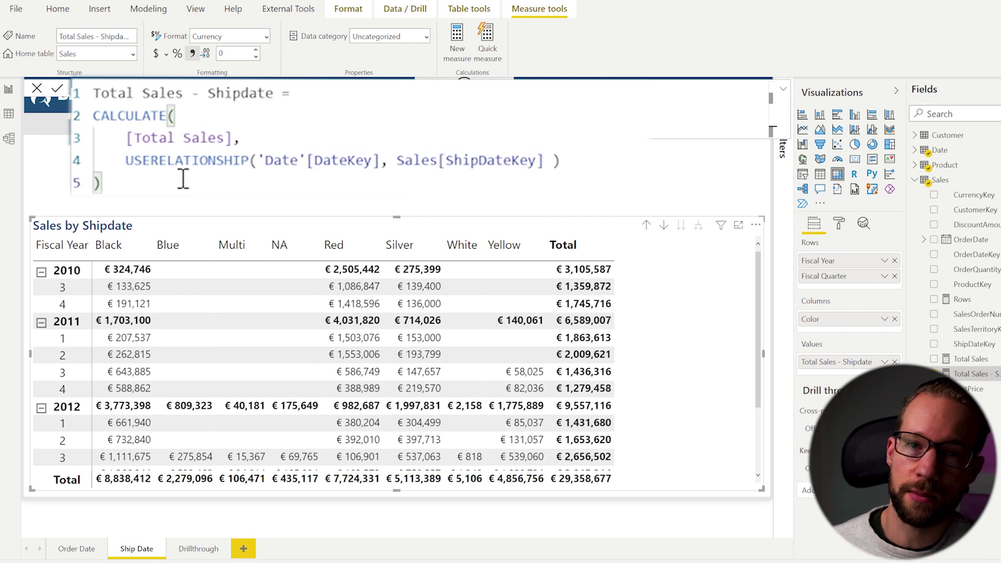
scroll(159, 172, "down", 5)
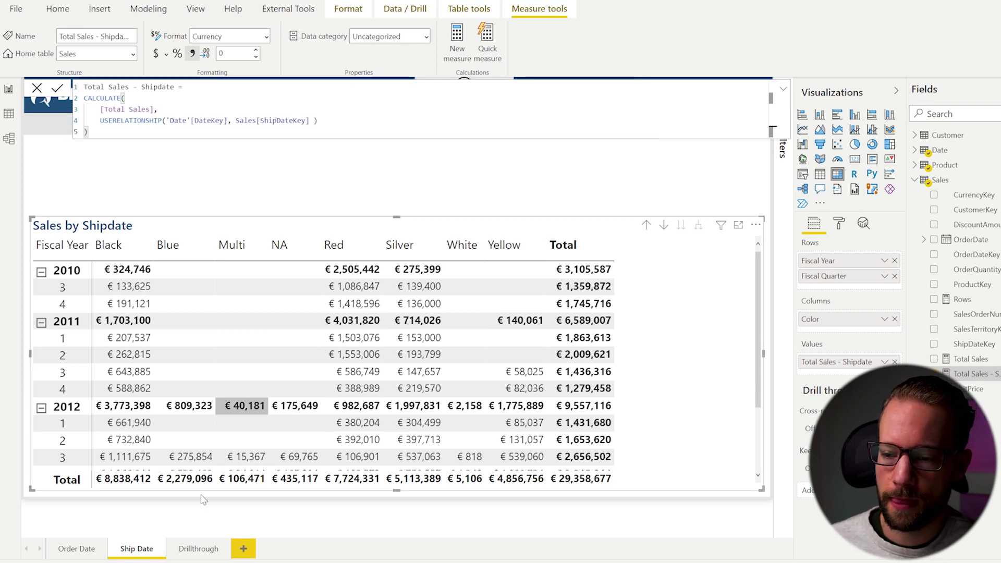
- Drill through from the Yellow value for fiscal 2011 quarter 2 on the Order Date page and inspect the detail table's fields
left_click(77, 549)
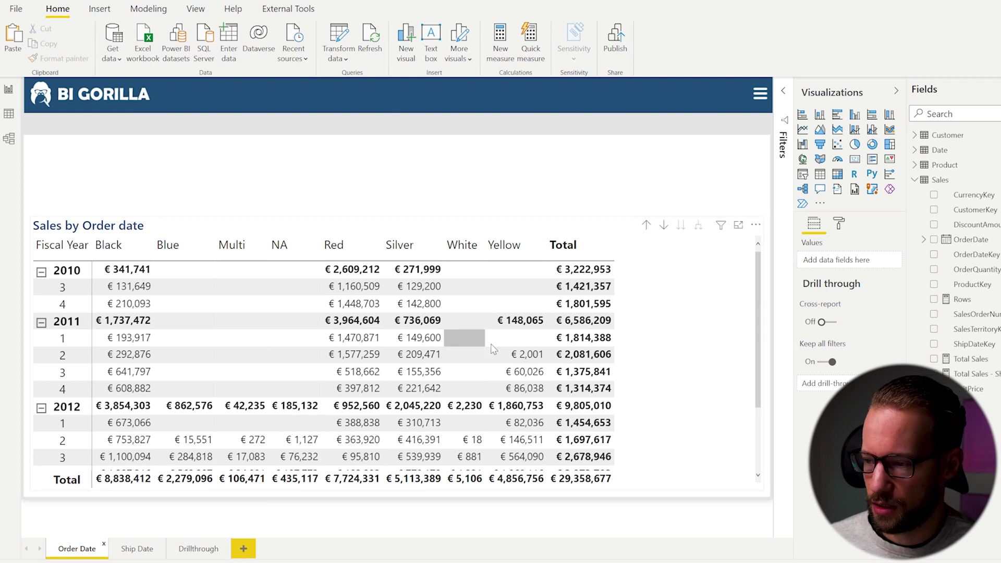
right_click(530, 356)
mouse_move(616, 407)
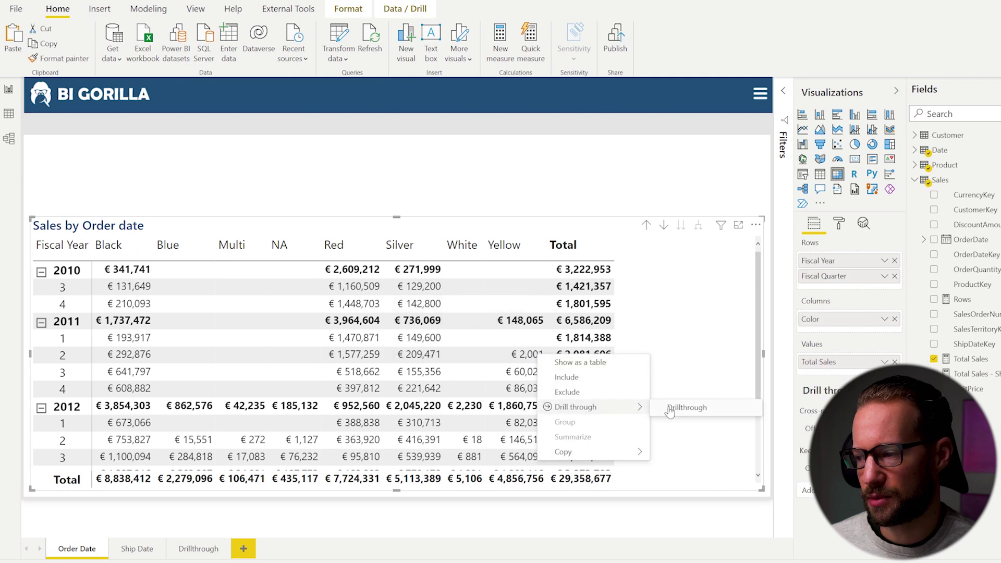
left_click(670, 409)
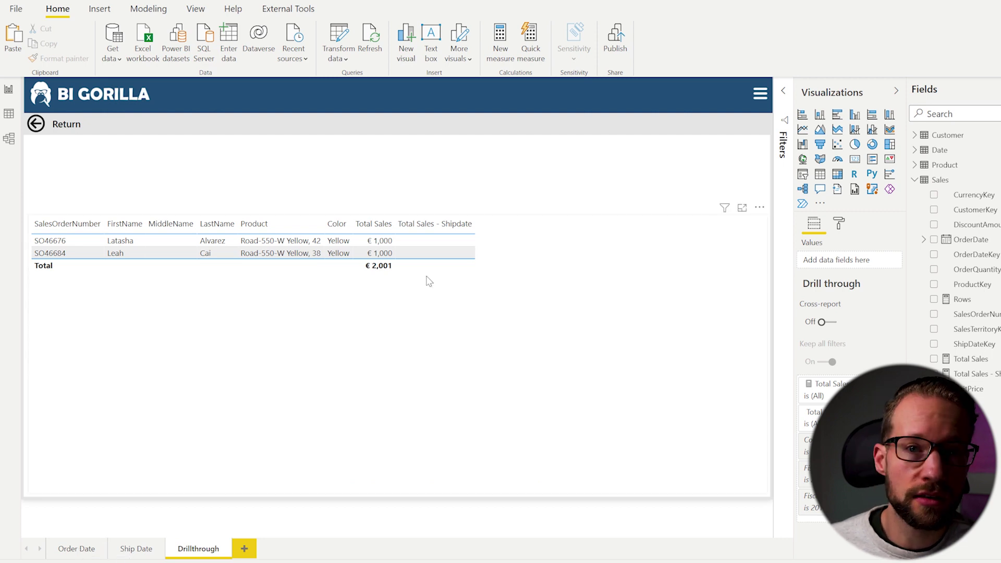
left_click(532, 252)
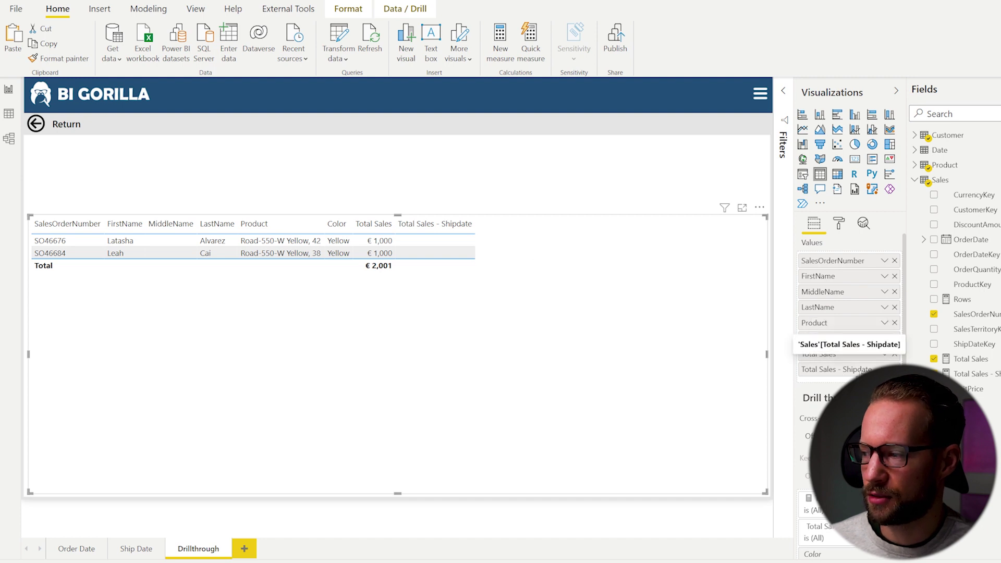
- Drill through from the White value for fiscal 2012 quarter 3 on the Order Date page and compare both sales columns across the detail rows
left_click(80, 551)
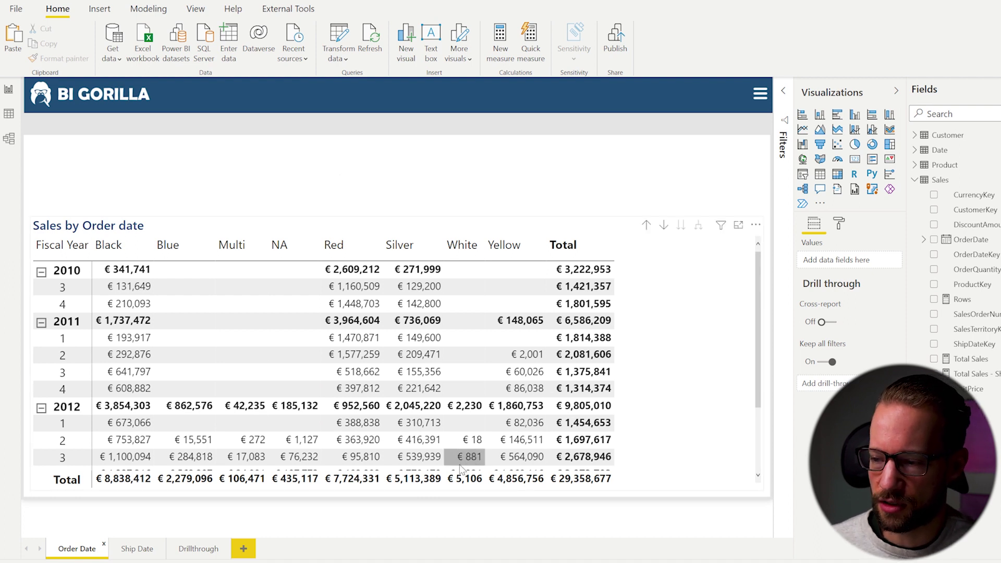
mouse_move(474, 462)
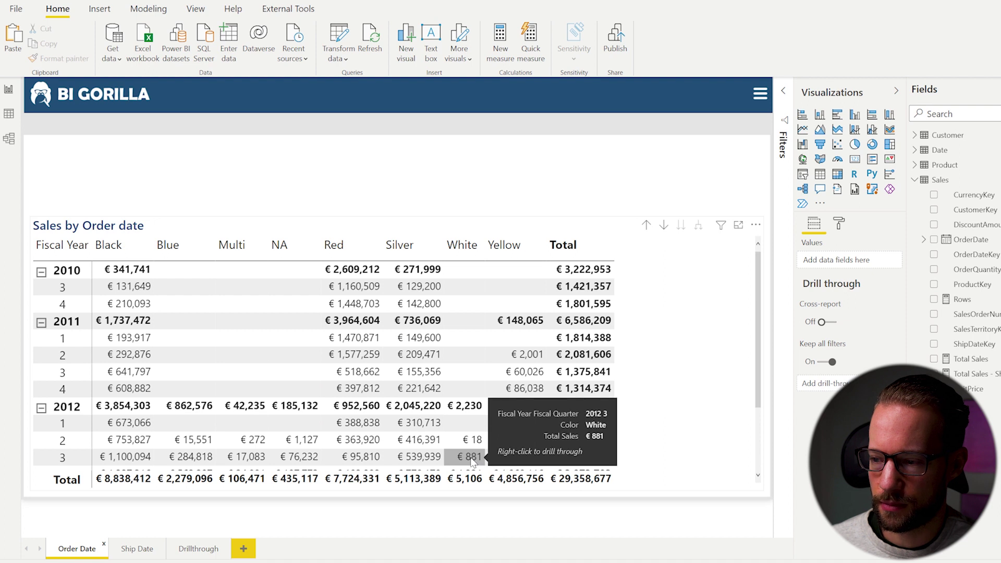
right_click(472, 462)
mouse_move(547, 512)
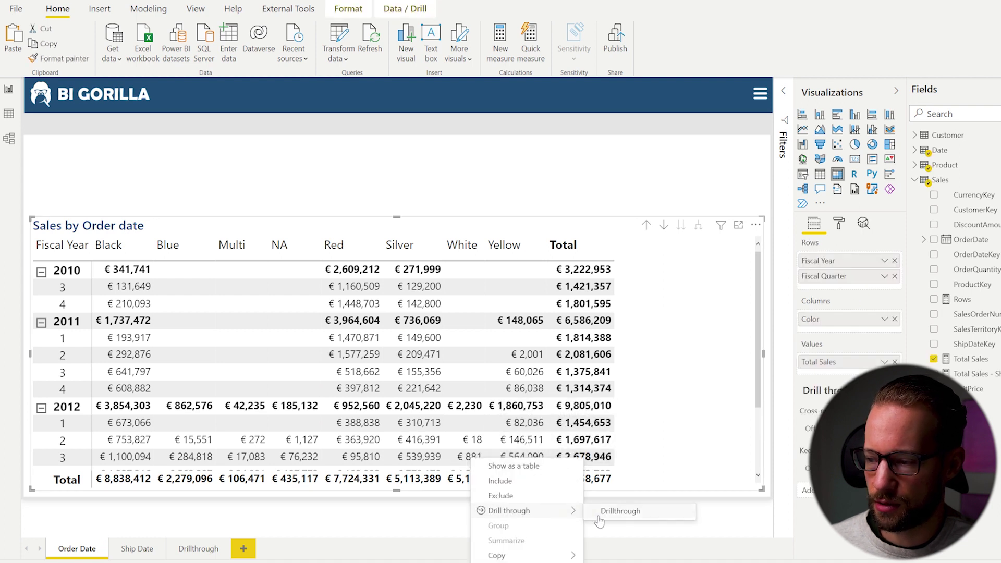
left_click(620, 512)
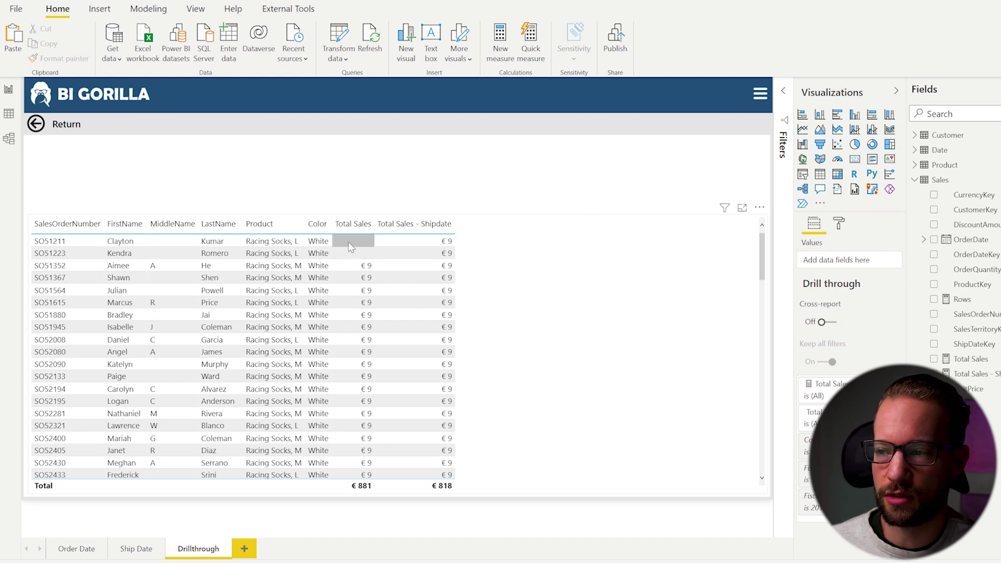
scroll(476, 291, "down", 3)
scroll(476, 291, "down", 8)
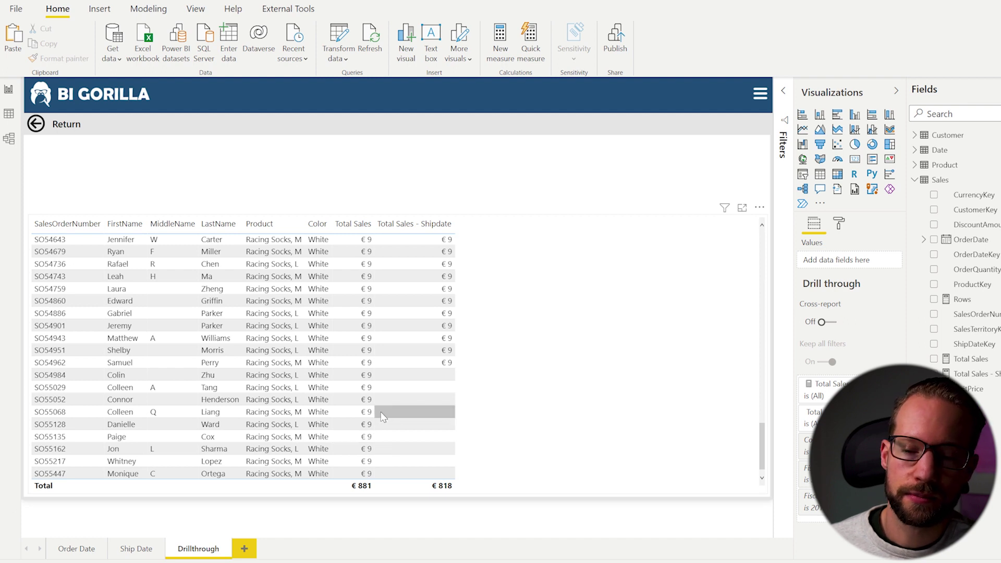
scroll(501, 396, "up", 5)
scroll(502, 394, "up", 5)
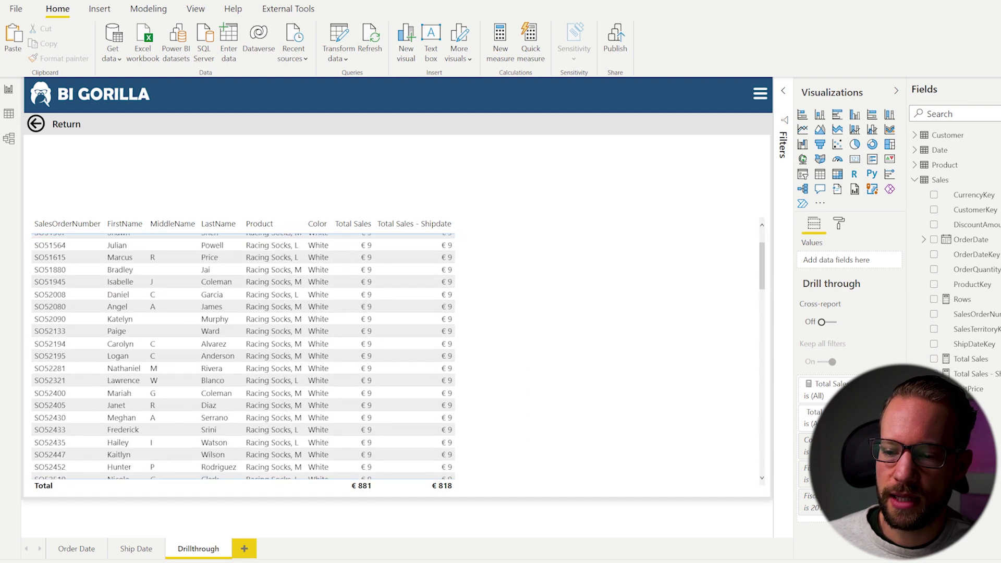
- Delete the See details card from the Ship Date page and remove Total Sales - Shipdate from the Drillthrough page's table
left_click(67, 554)
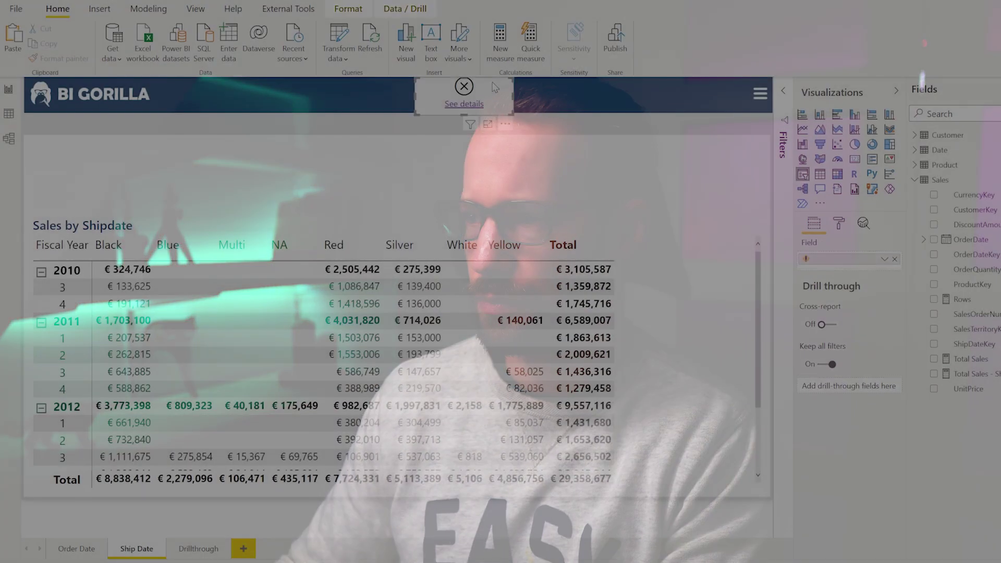
key("Delete")
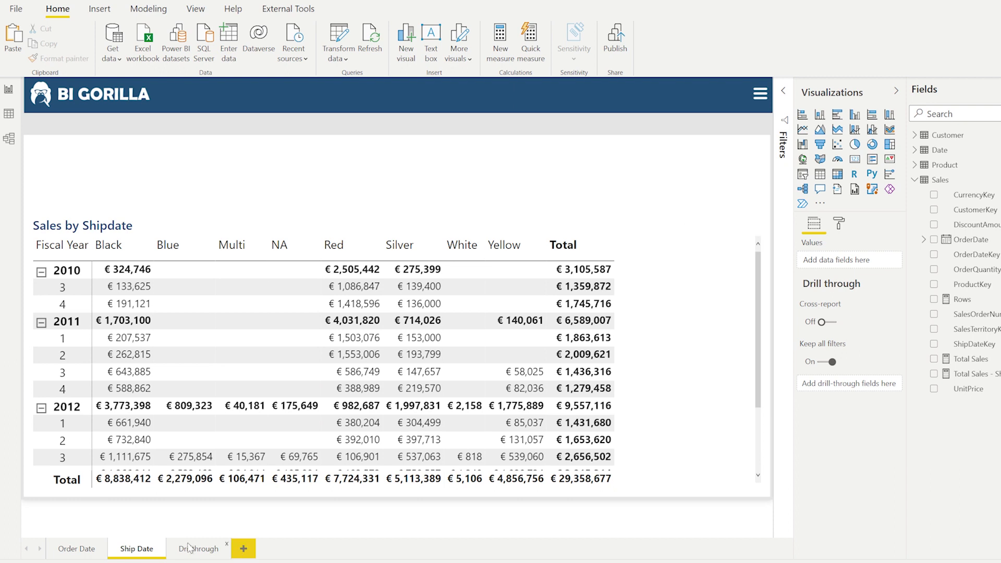
left_click(189, 548)
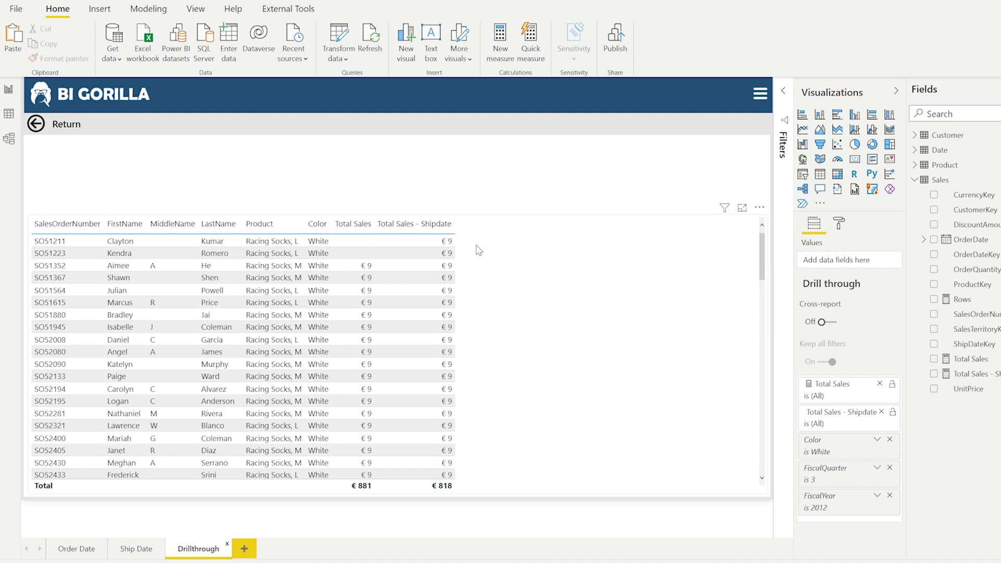
left_click(513, 288)
left_click(895, 370)
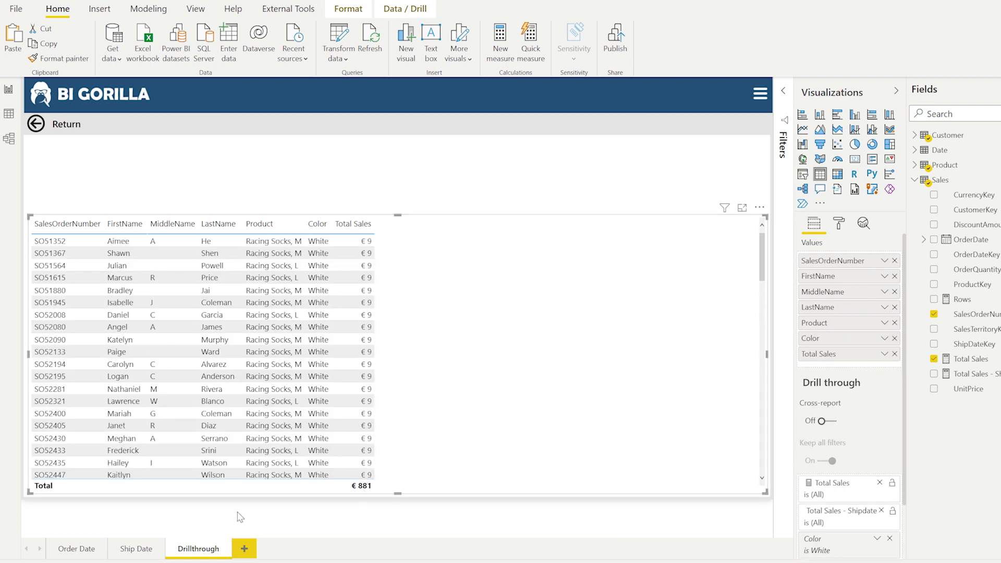
- Drill through from the White value for fiscal 2012 quarter 3 on the Ship Date page and compare the source matrix with the detail table
left_click(151, 555)
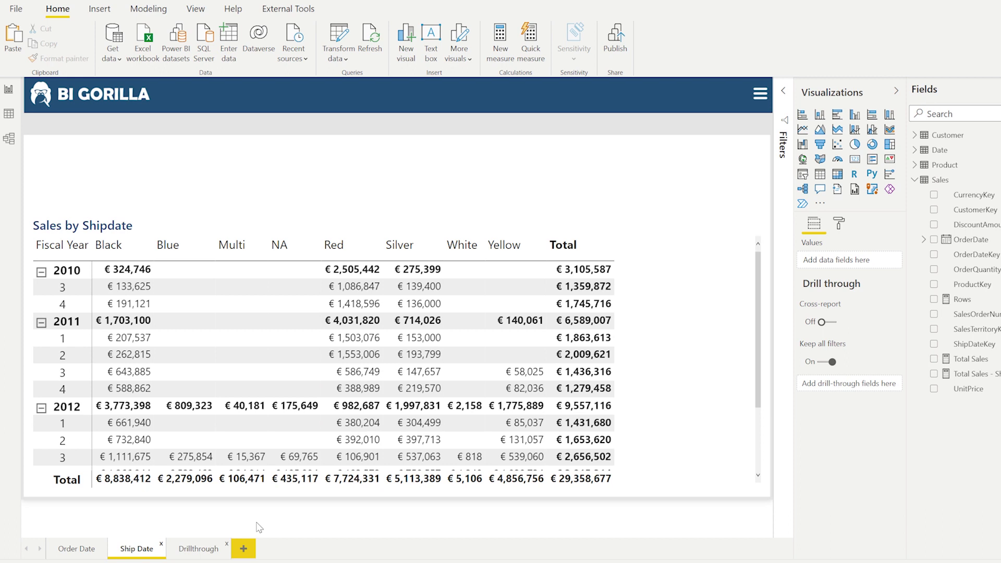
right_click(476, 462)
mouse_move(513, 511)
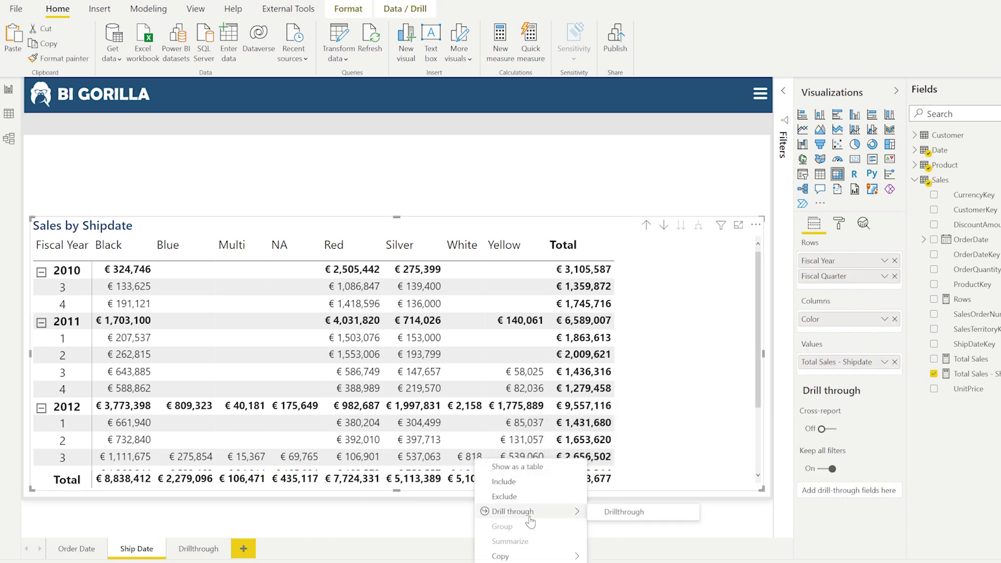
left_click(623, 513)
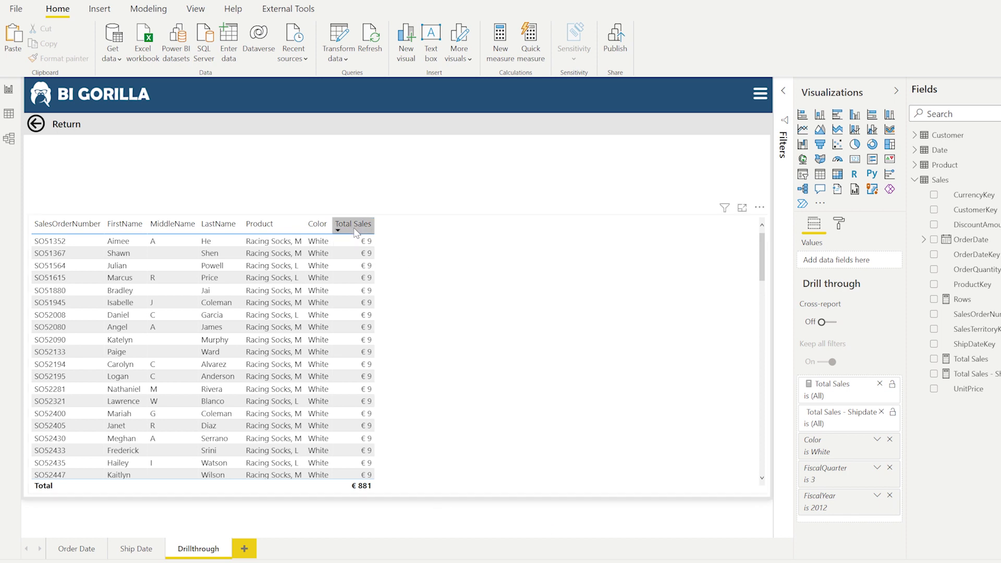
left_click(128, 549)
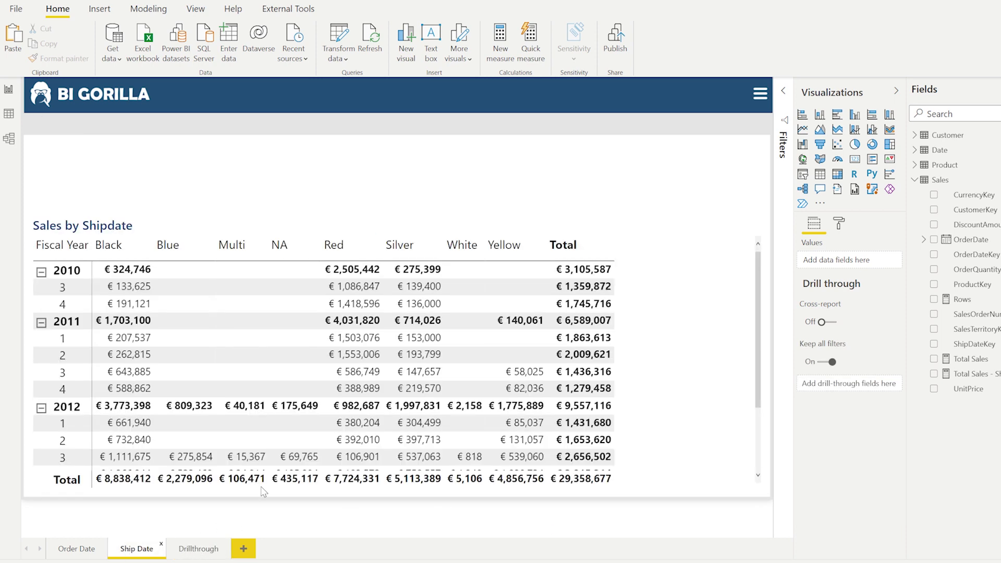
left_click(197, 549)
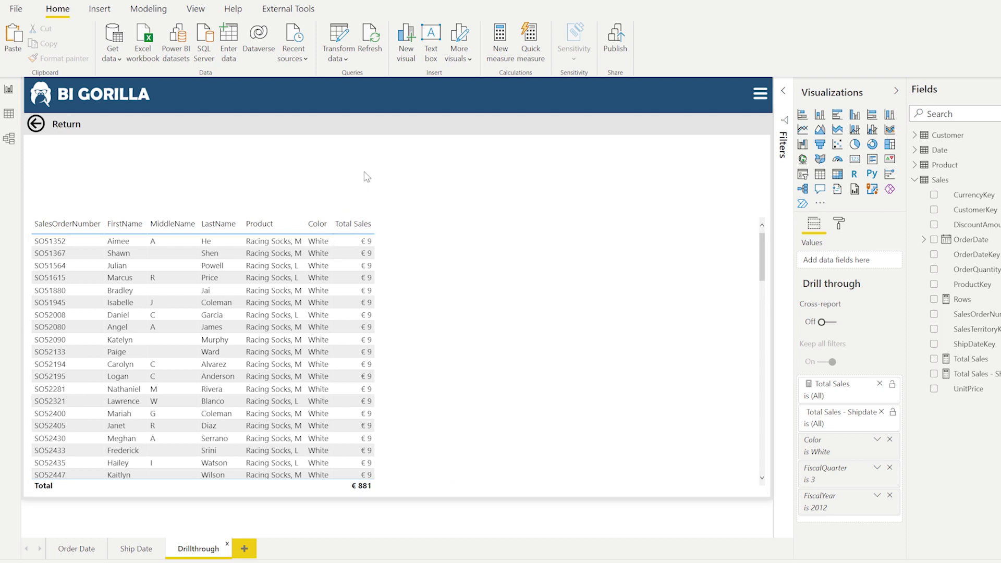
- Open the model in Tabular Editor and create a calculation group named Orderdate vs Shipdate under Tables
left_click(289, 9)
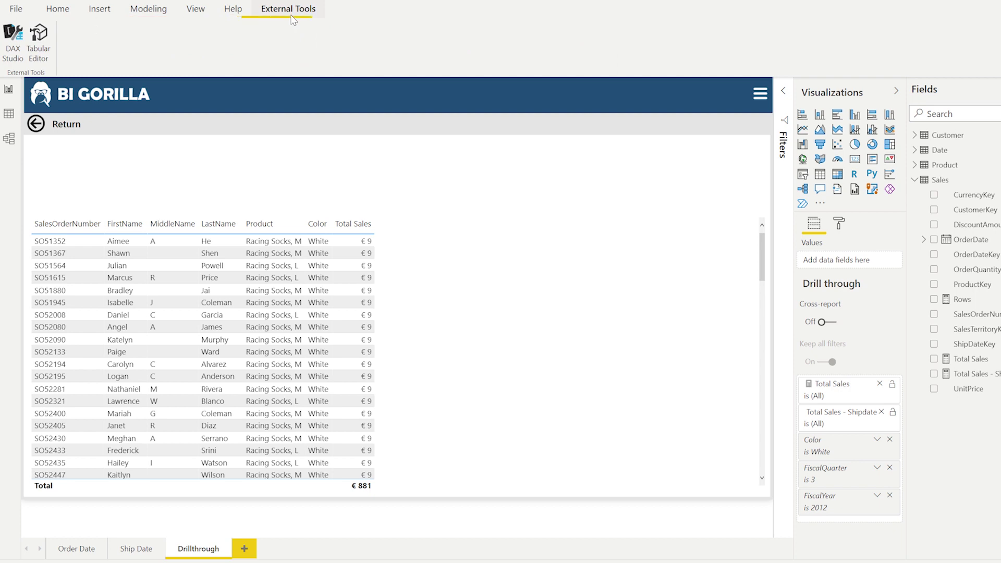
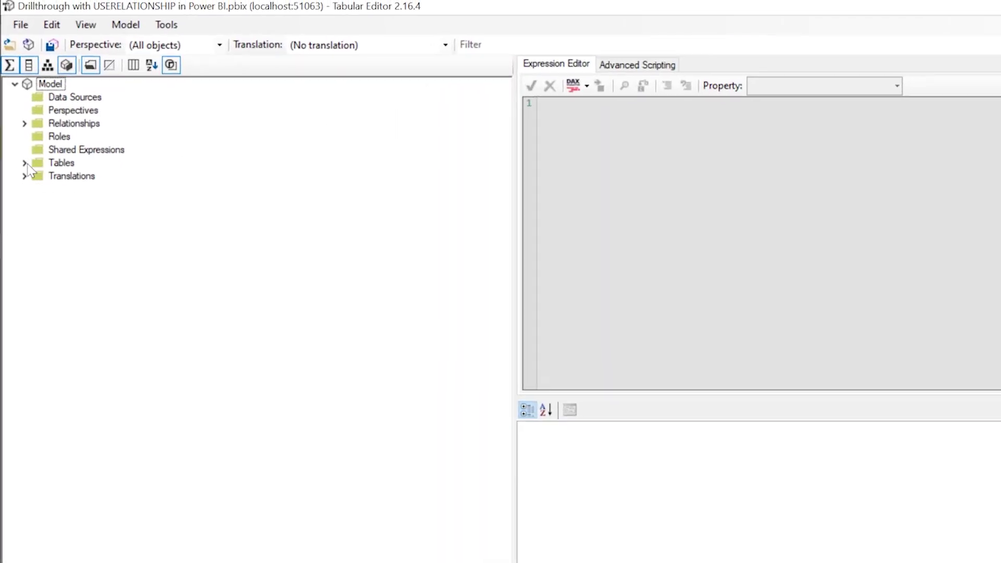
double_click(35, 162)
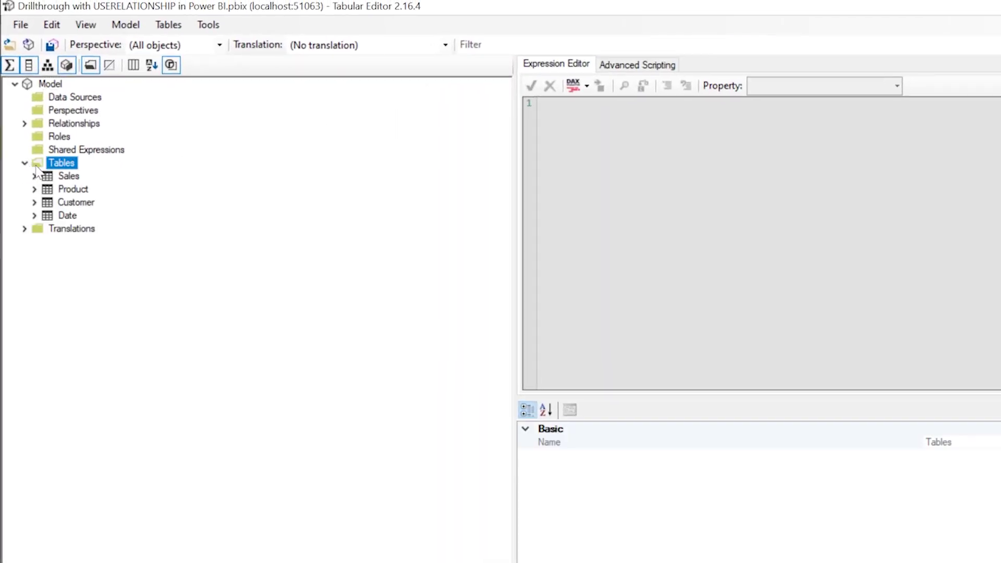
right_click(66, 166)
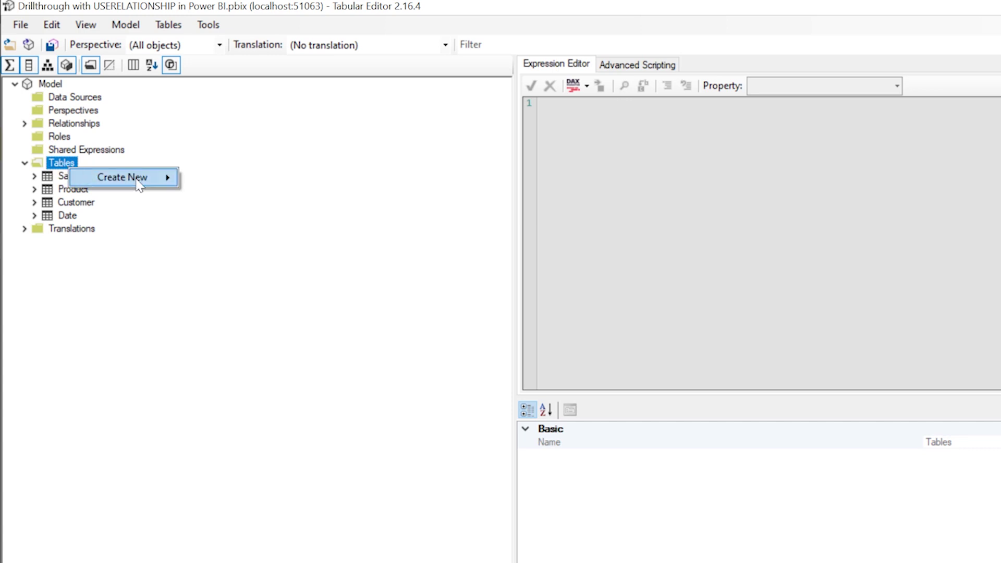
mouse_move(136, 183)
left_click(254, 218)
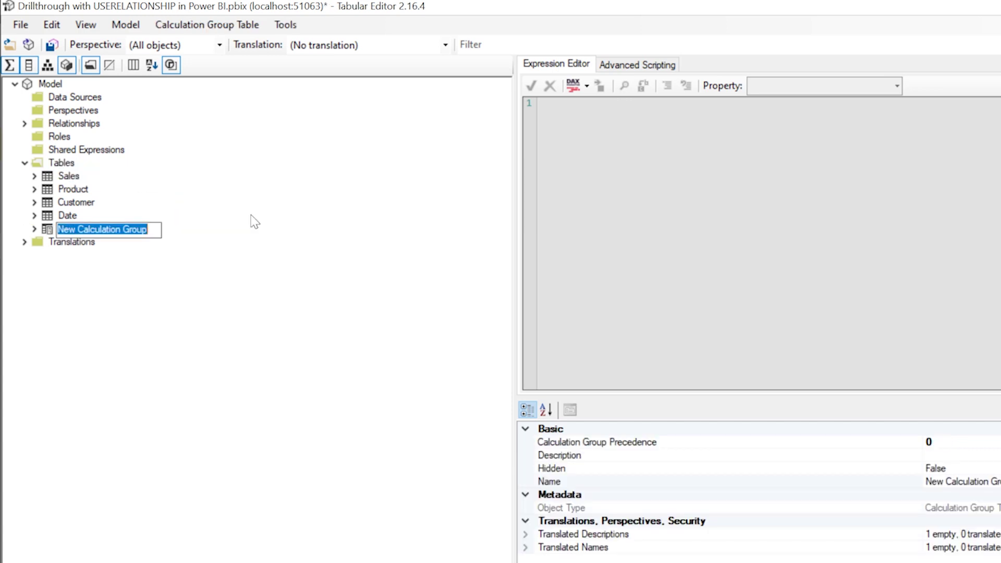
type("Or")
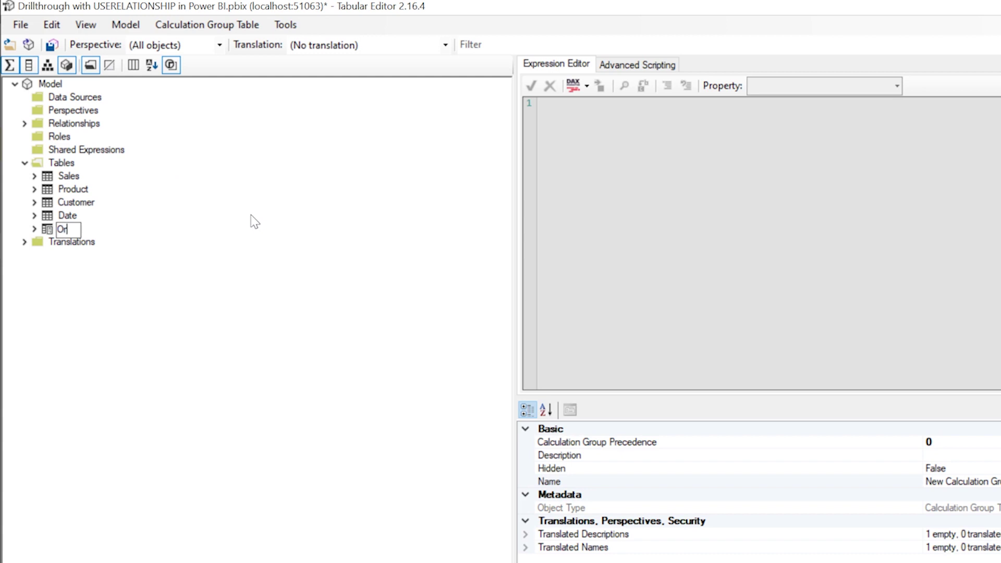
type("derdate vs Shipdate")
key("Return")
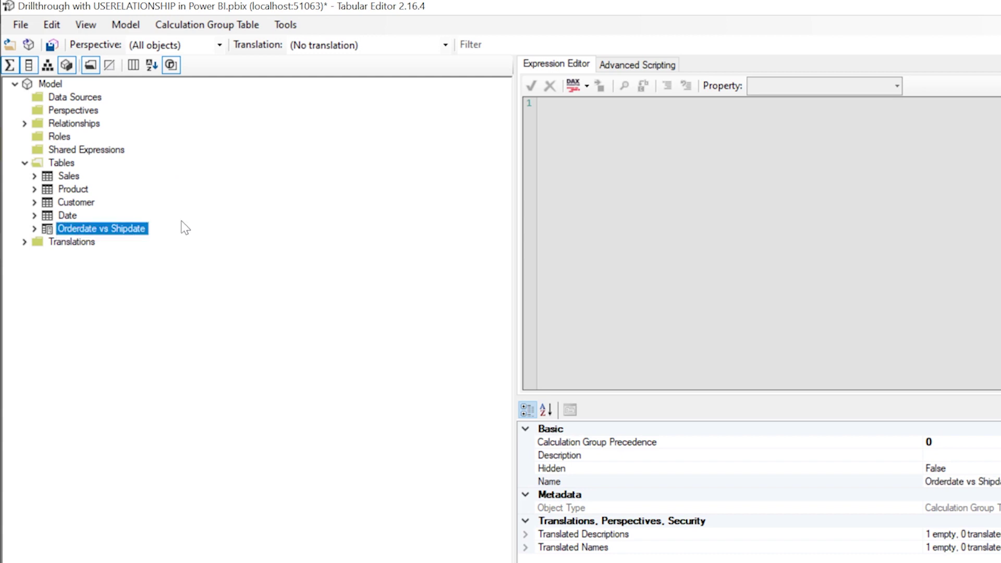
- Add a calculation item named Order Date to the Orderdate vs Shipdate calculation group
left_click(35, 229)
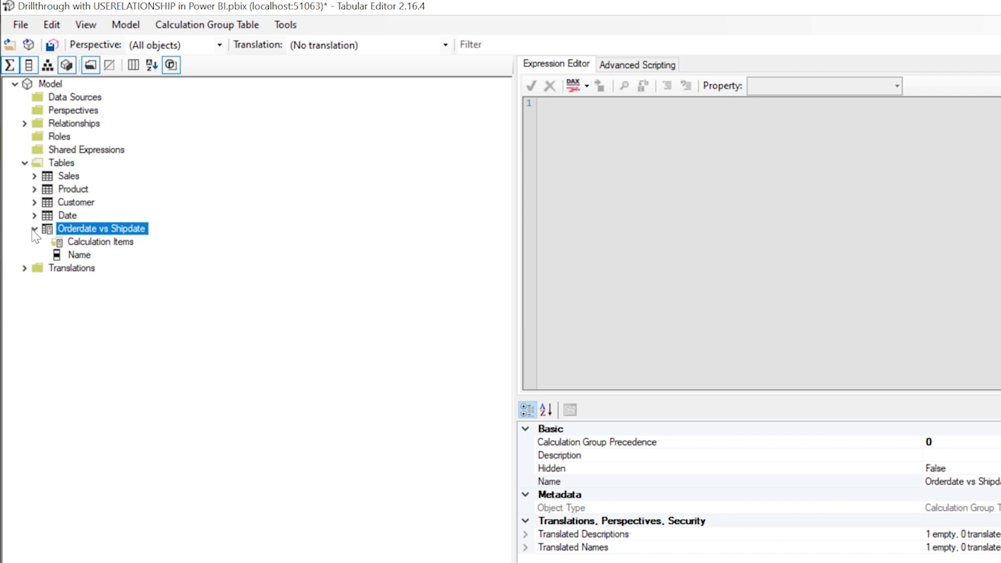
left_click(92, 244)
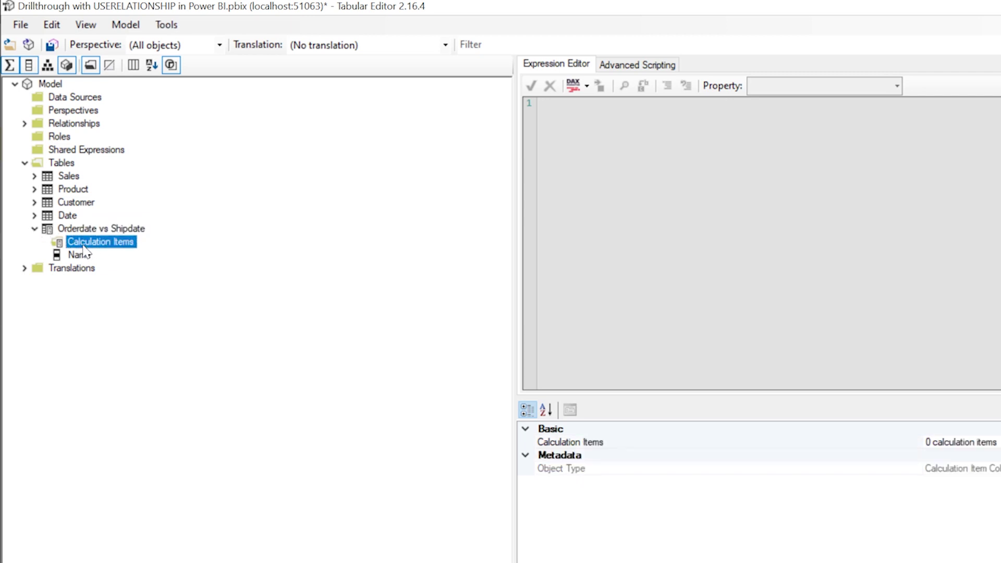
right_click(90, 241)
left_click(158, 251)
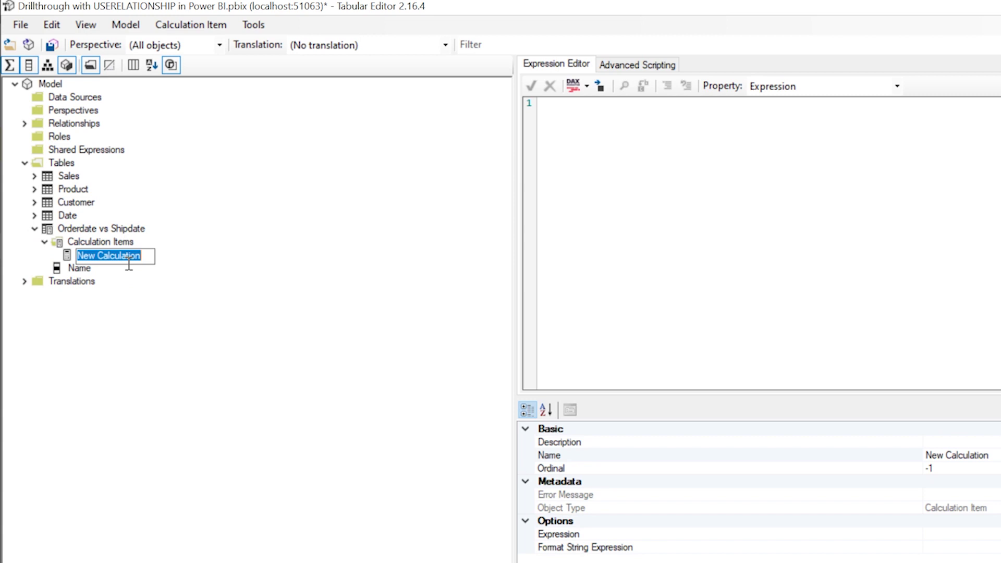
type("Ship")
key("BackSpace")
key("BackSpace")
key("BackSpace")
key("BackSpace")
type("Order Date")
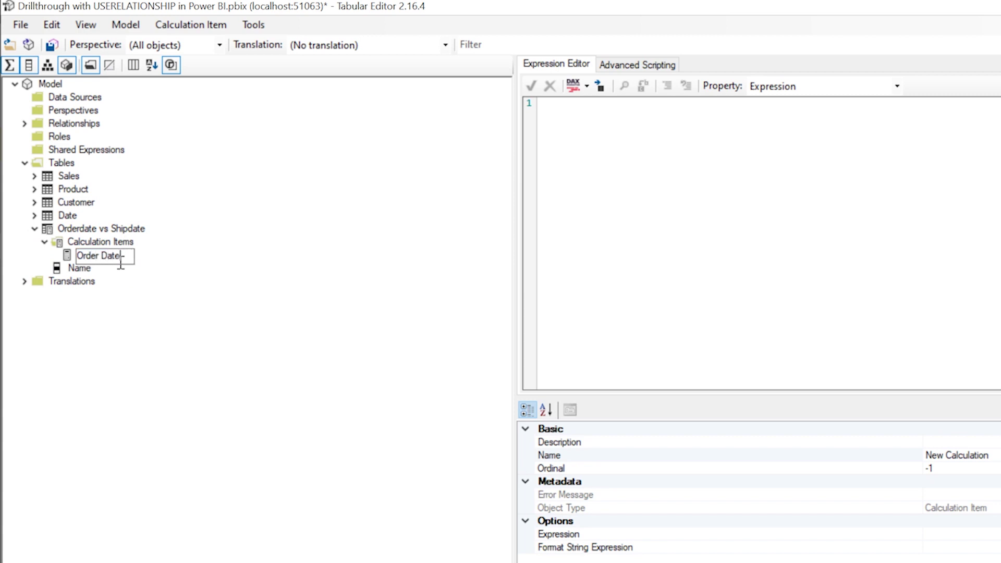
key("Return")
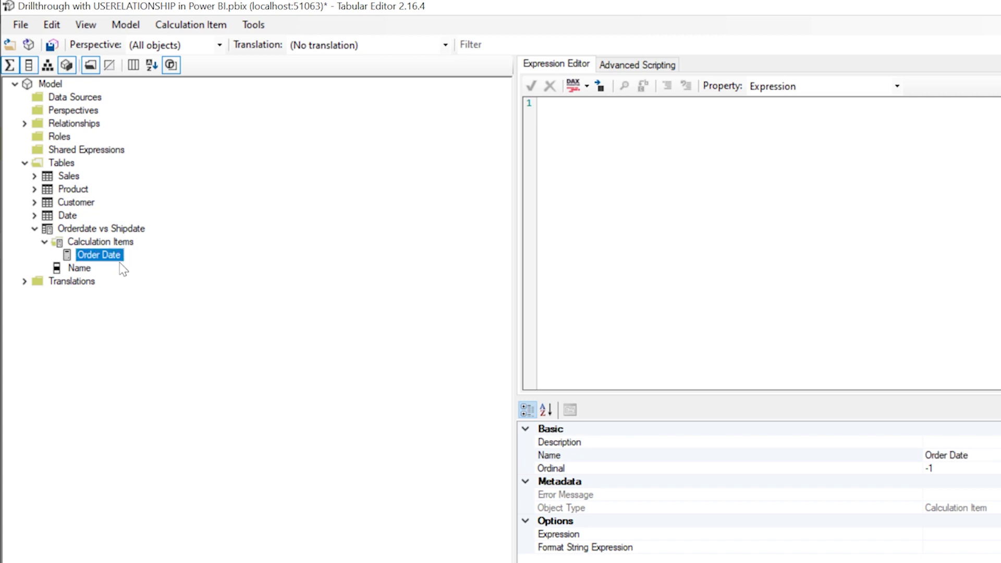
- Begin the Order Date item's expression with CALCULATE( SELECTEDMEASURE(), USERELATIONSHIP( on separate indented lines
left_click(697, 233)
type("CALC")
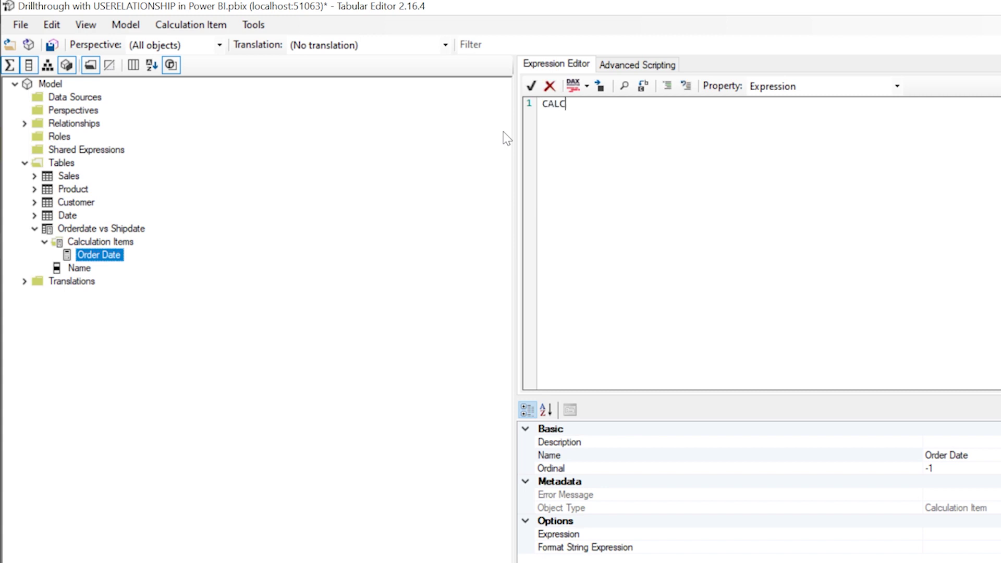
type("ULATE(")
key("Return")
key("Tab")
type("SELECT")
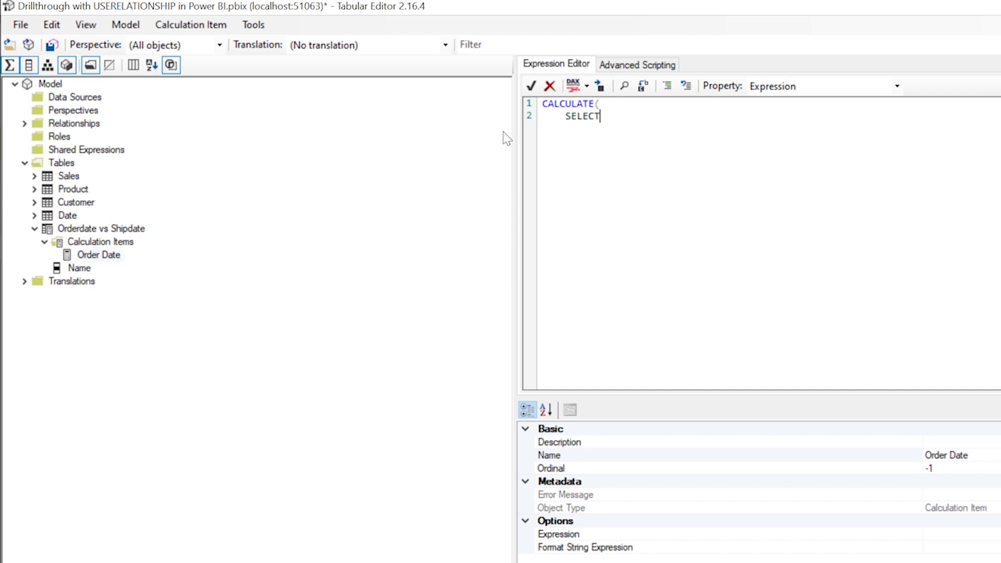
type("EDMEASURE(),")
key("Return")
type("USERELATIONSHIP(")
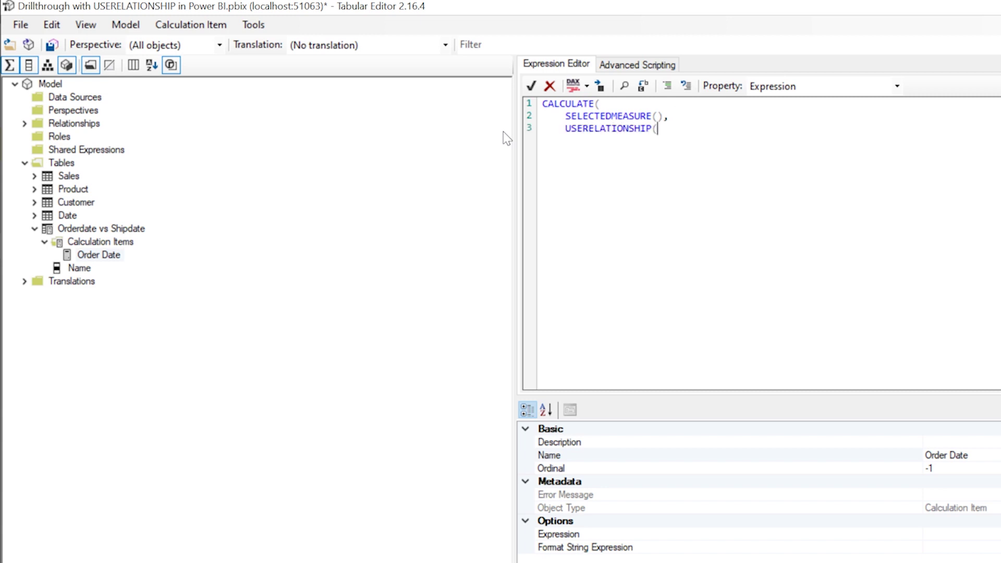
- Complete the Order Date expression's USERELATIONSHIP with 'Date'[DateKey] and 'Sales'[OrderDateKey], and close both functions
left_click(35, 215)
left_click_drag(105, 246, 667, 125)
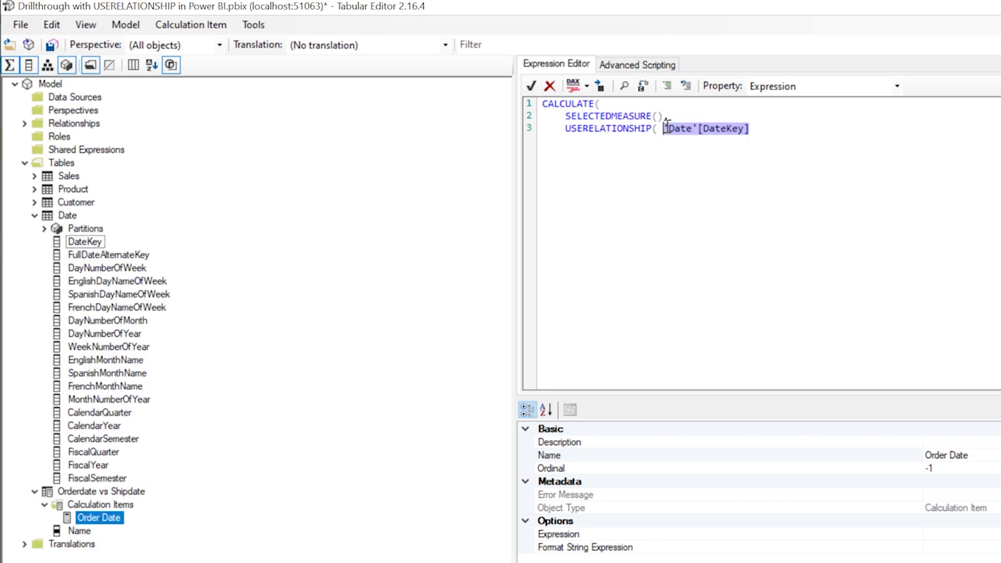
key("End")
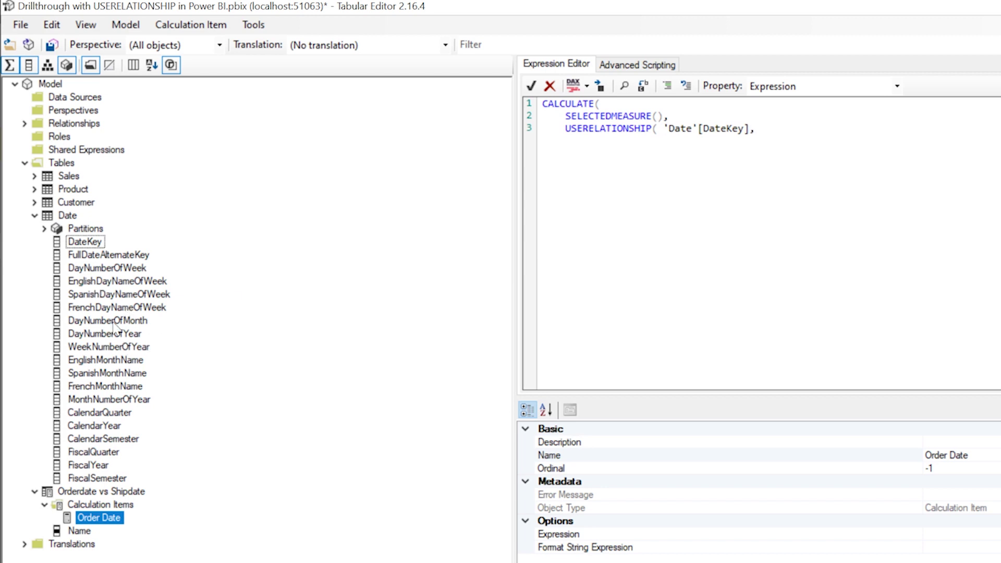
left_click(35, 176)
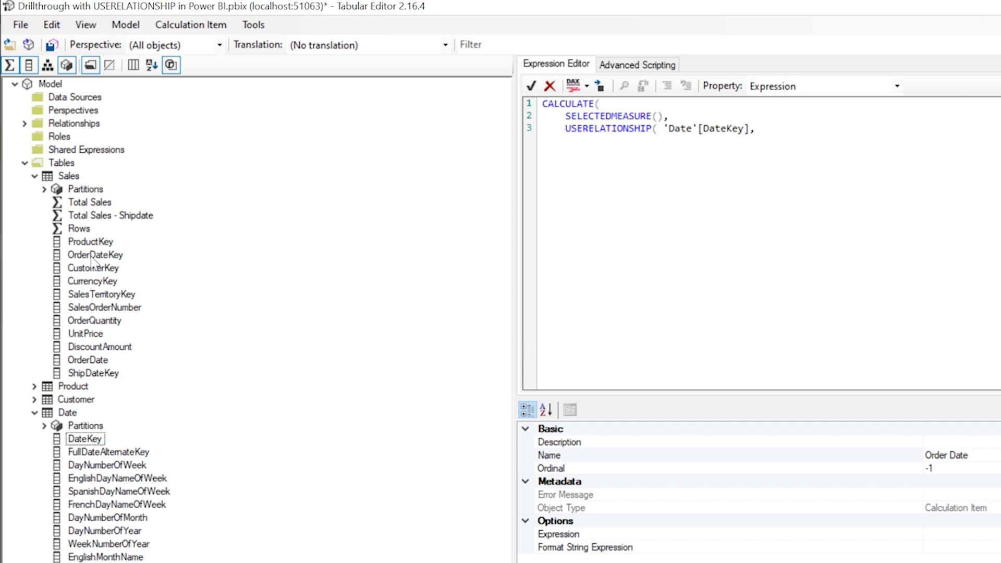
left_click_drag(92, 258, 771, 150)
left_click(842, 178)
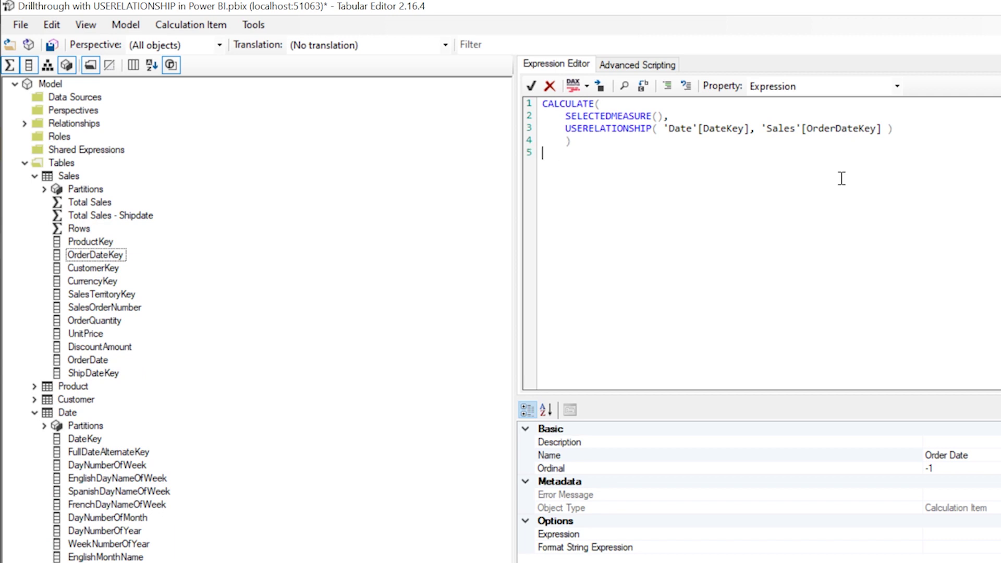
key("BackSpace")
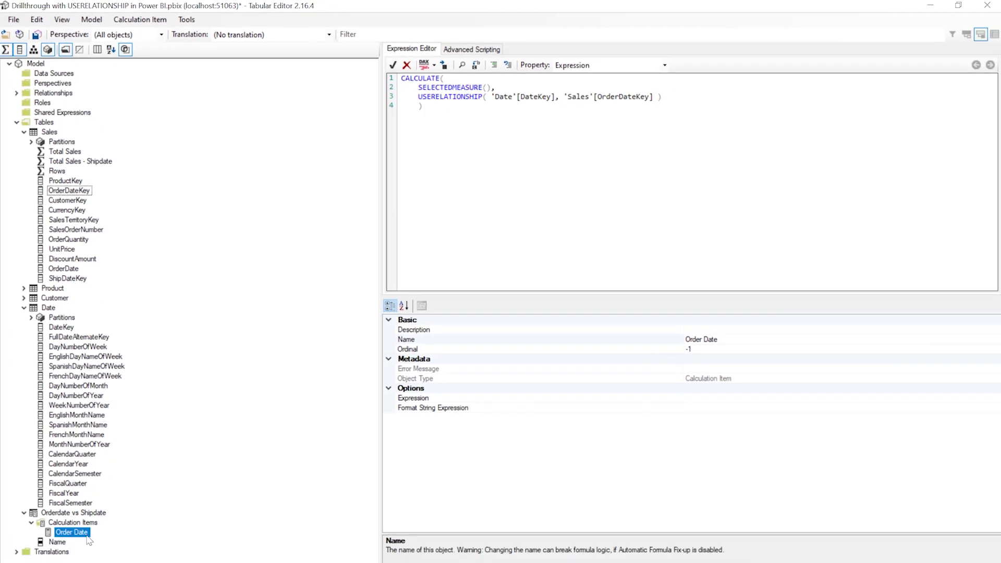
- Commit the Order Date expression and add a second calculation item named Ship Date
left_click(87, 536)
left_click(115, 536)
right_click(72, 536)
left_click(94, 539)
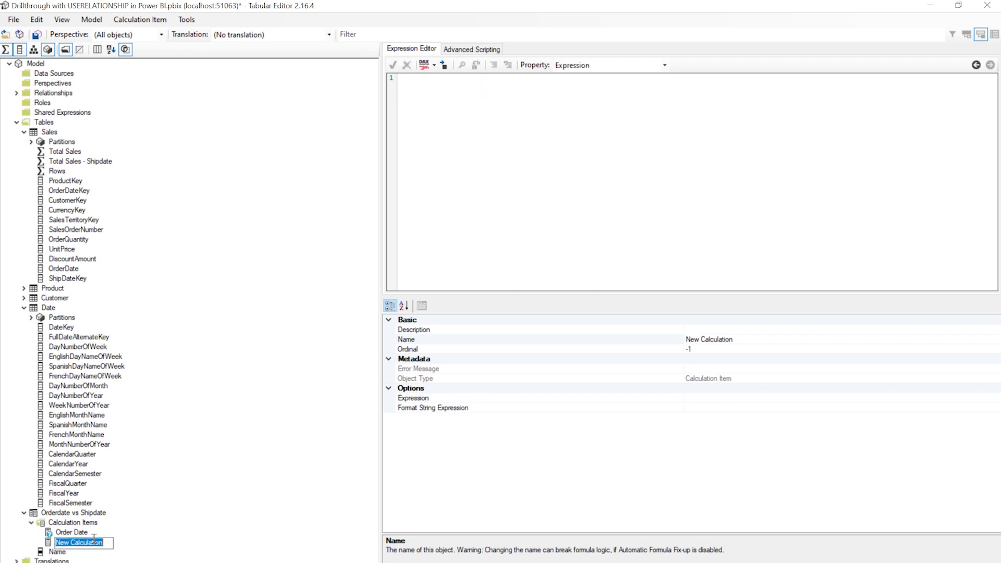
type("Ship Date")
key("Return")
- Copy the full expression of the Order Date item into the Ship Date item
left_click(78, 533)
left_click(525, 248)
key("ctrl+a")
key("ctrl+c")
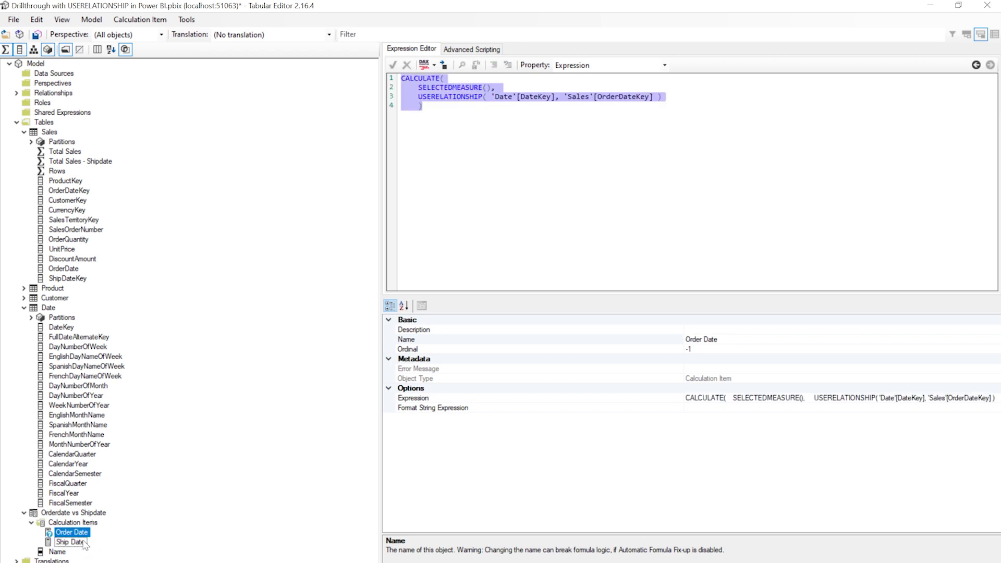
left_click(70, 542)
left_click(522, 165)
key("ctrl+v")
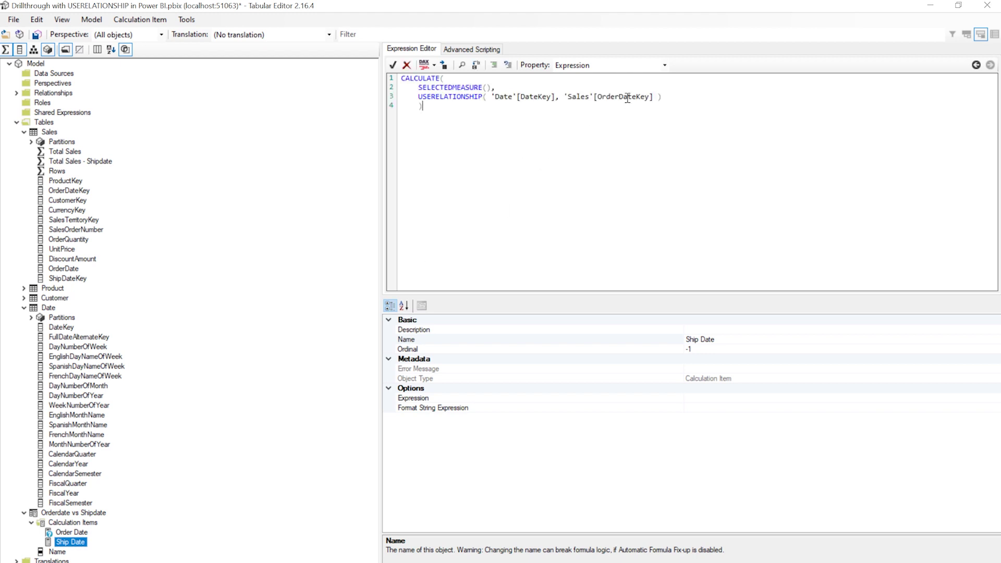
- Replace 'Sales'[OrderDateKey] with 'Sales'[ShipDateKey] in the Ship Date expression and commit it
left_click_drag(659, 98, 571, 97)
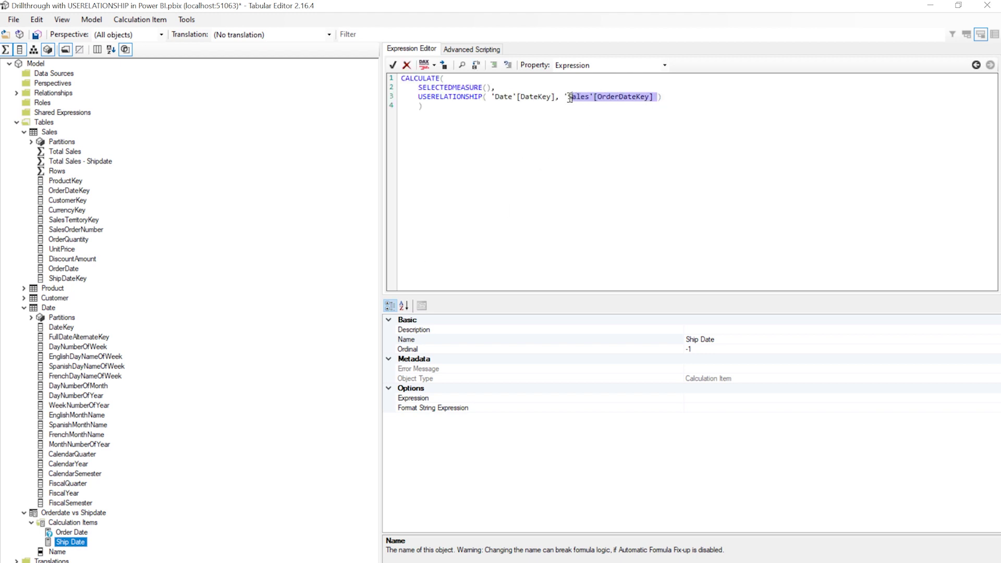
key("Delete")
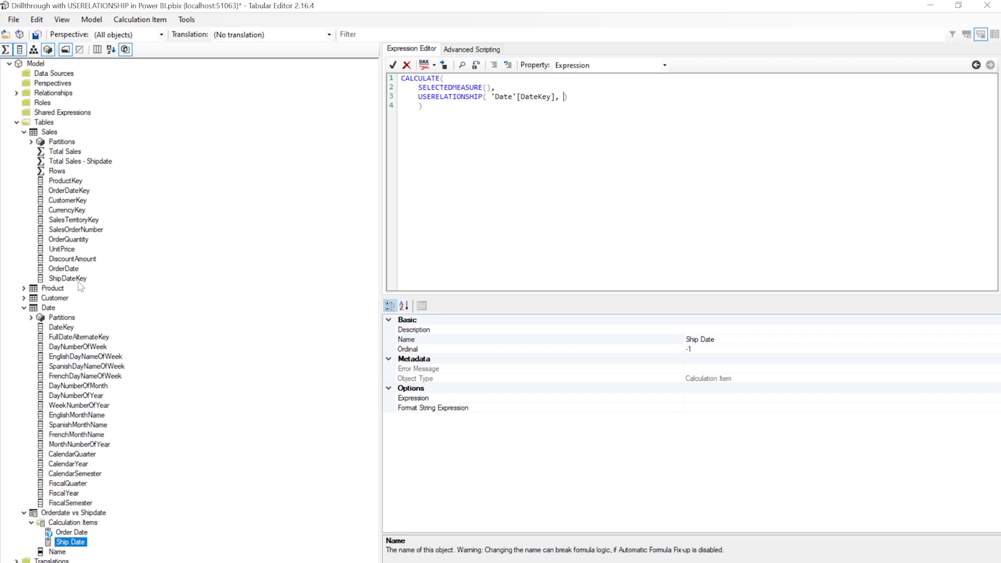
left_click_drag(61, 282, 563, 99)
left_click(583, 127)
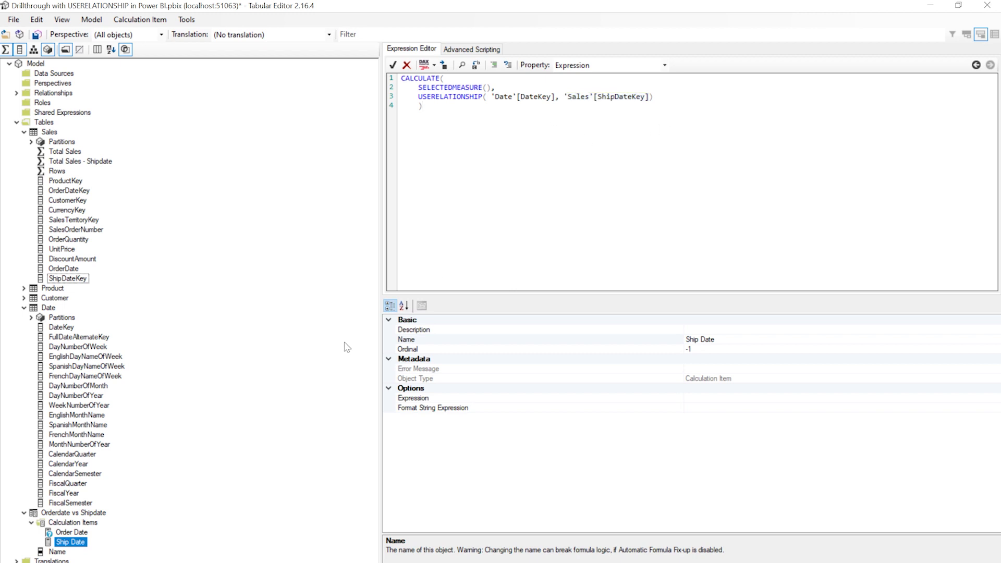
left_click(99, 530)
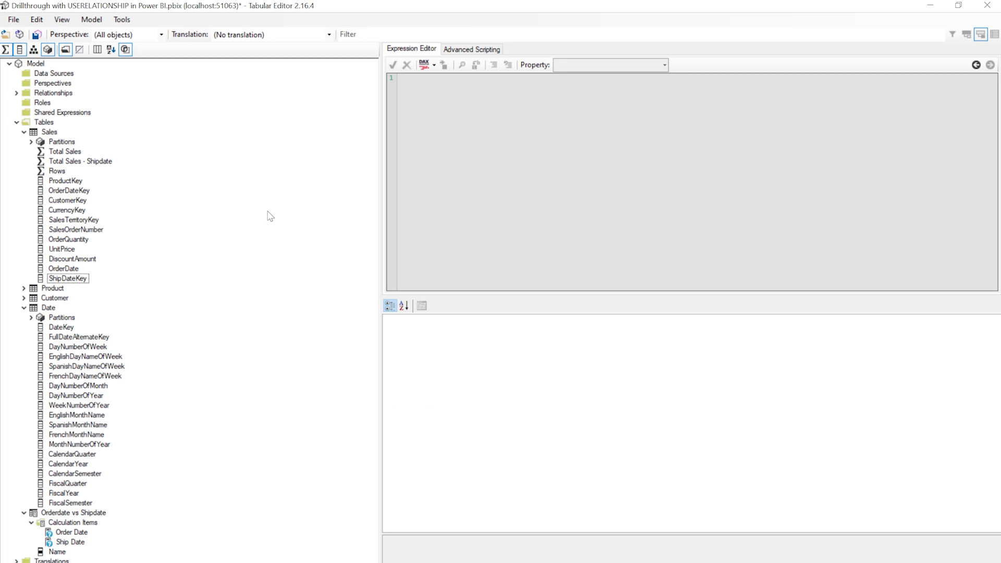
- Save the changes to the model, switch to Power BI Desktop and refresh the calculation groups
key("ctrl+s")
key("alt+Tab")
key("alt+Tab")
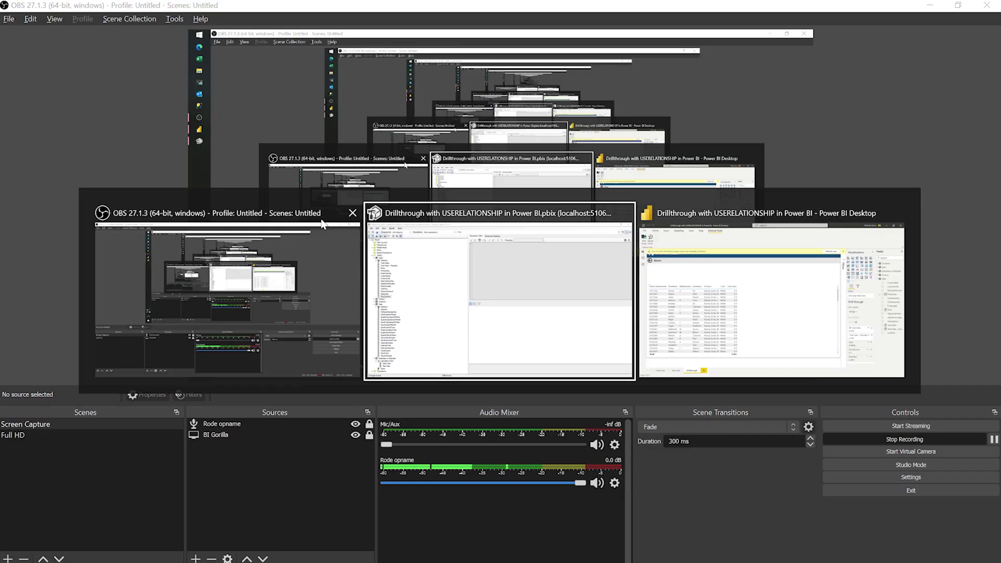
key("alt+Tab")
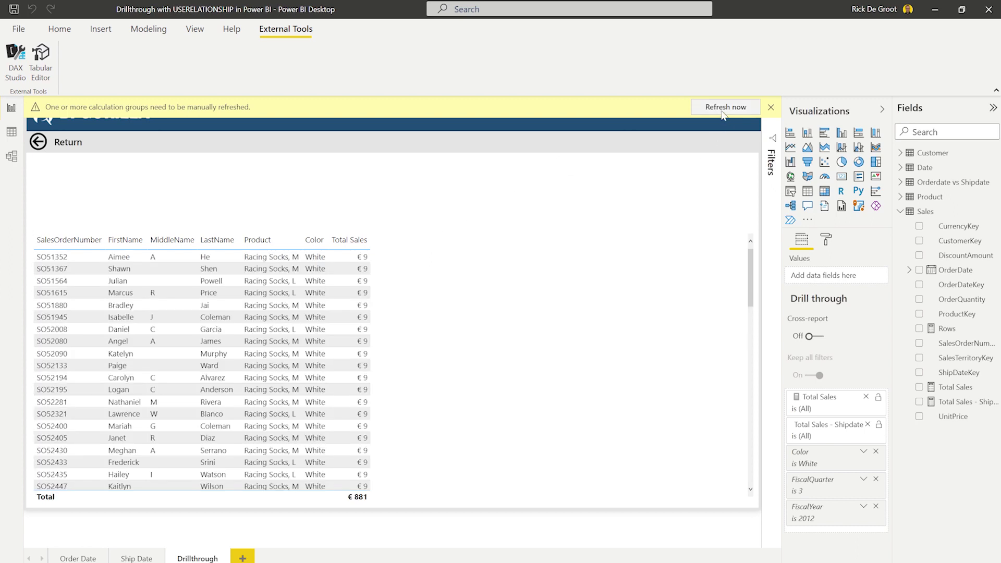
left_click(723, 111)
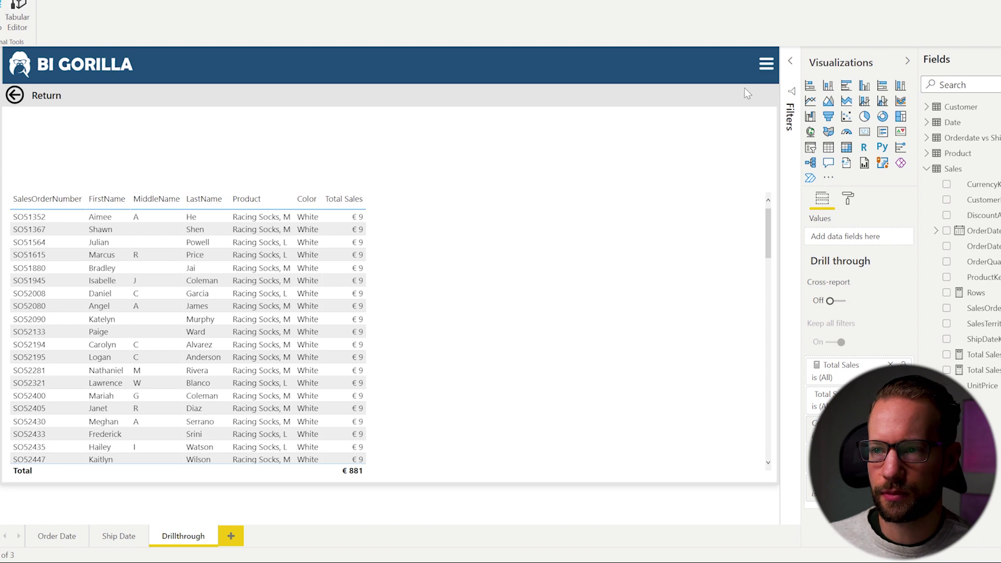
- Add a slicer above the matrix on the Order Date page using the Name field from Orderdate vs Shipdate
left_click(928, 138)
left_click_drag(919, 150, 876, 151)
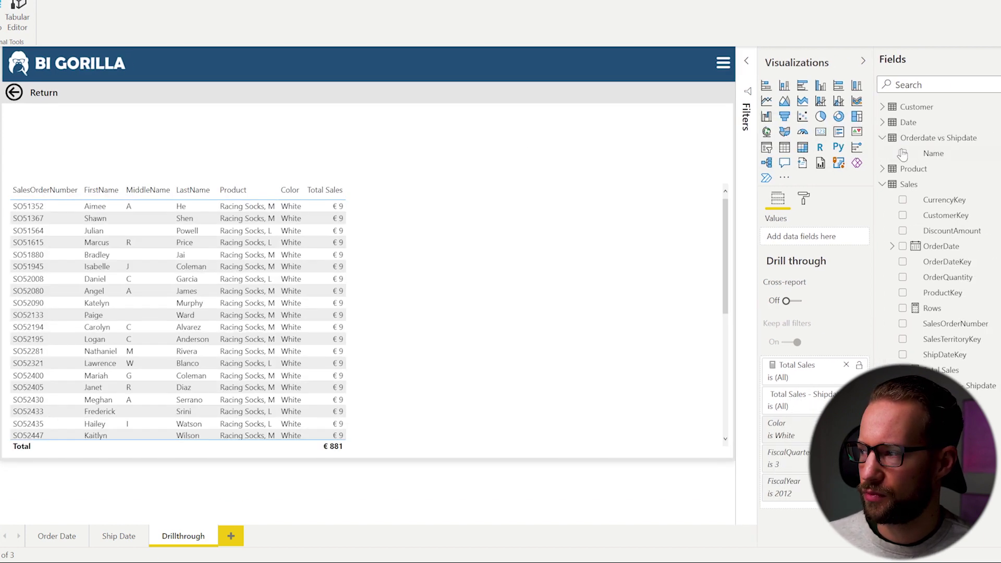
left_click(56, 537)
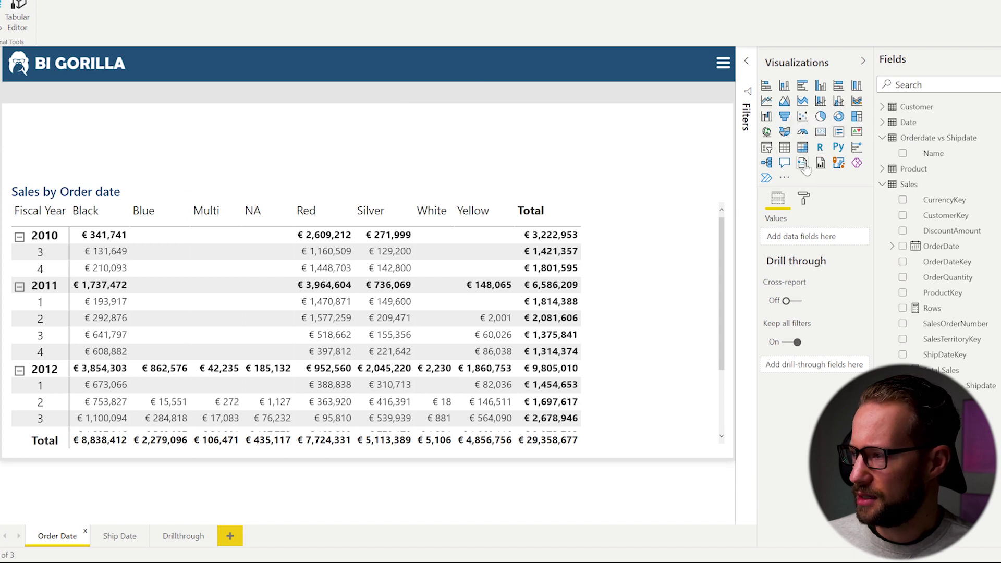
left_click(766, 148)
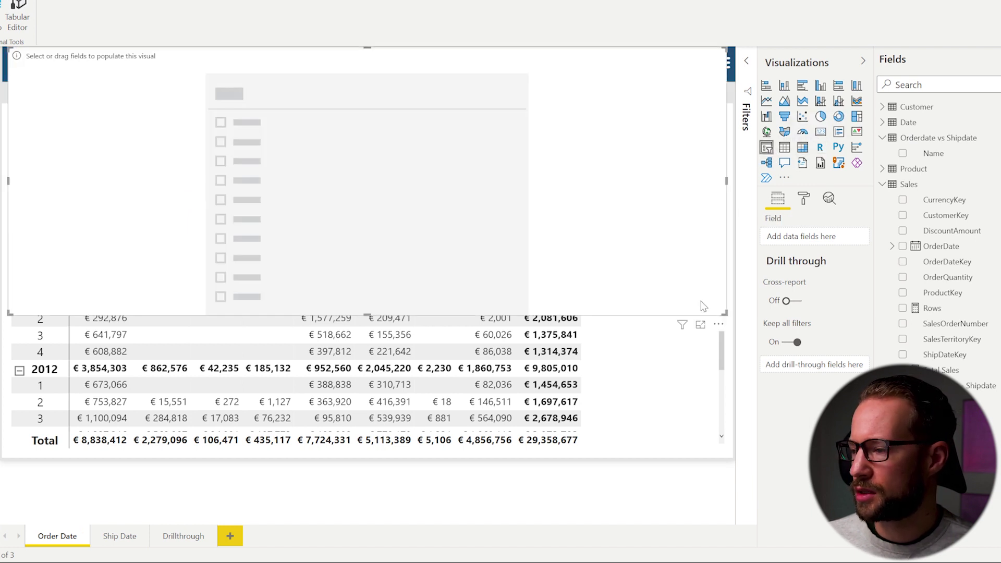
left_click_drag(396, 315, 401, 167)
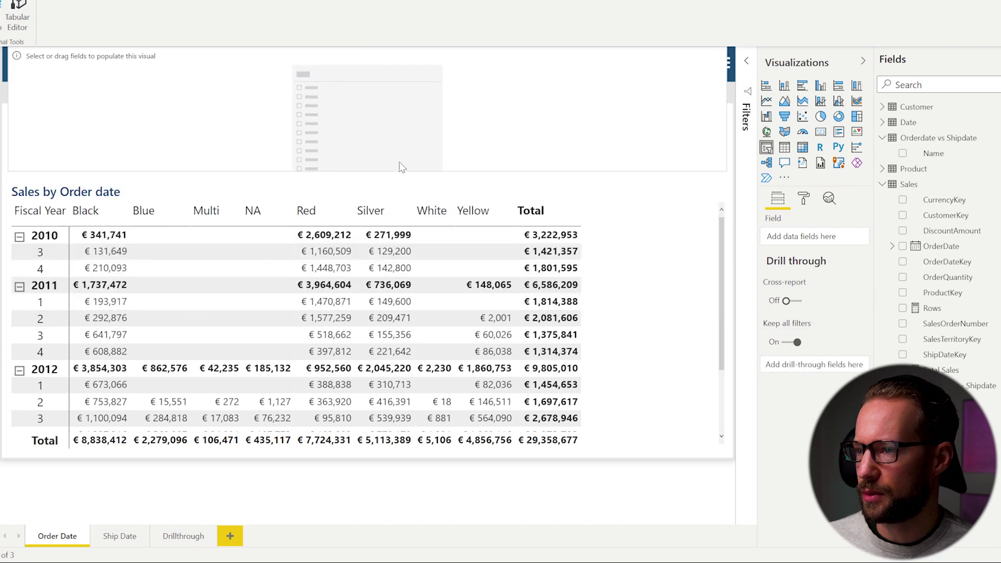
left_click(903, 154)
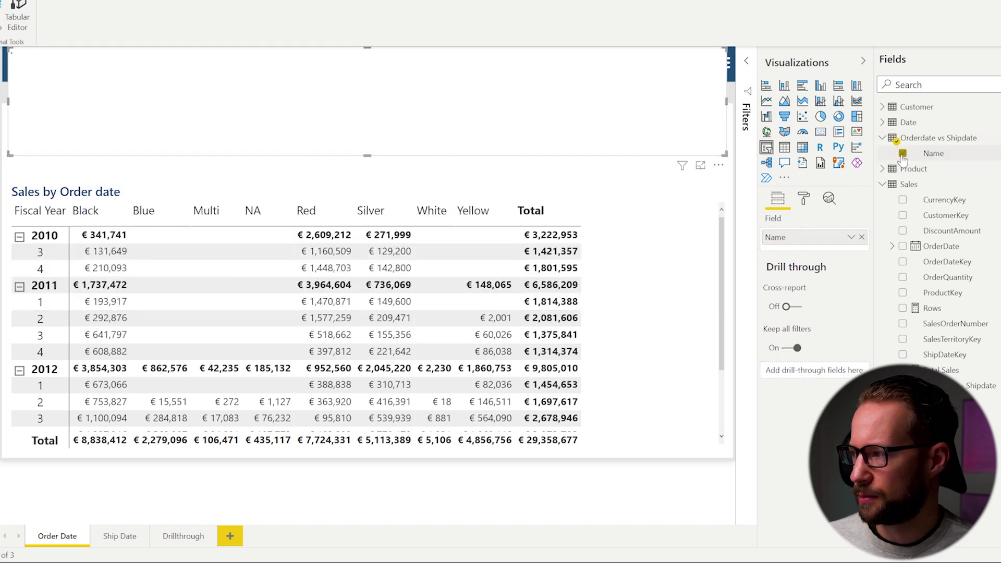
- Shrink the Name slicer to a small box and change it to a dropdown
left_click_drag(725, 155, 378, 112)
left_click(398, 66)
left_click(420, 99)
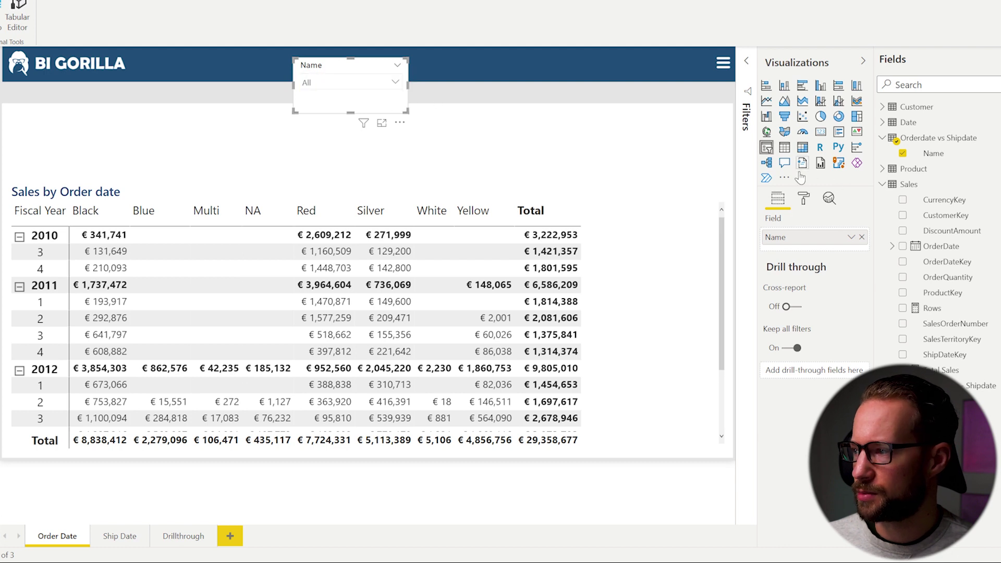
- Turn off the slicer's background, give its items a white background, and move it up into the blue banner
left_click(804, 199)
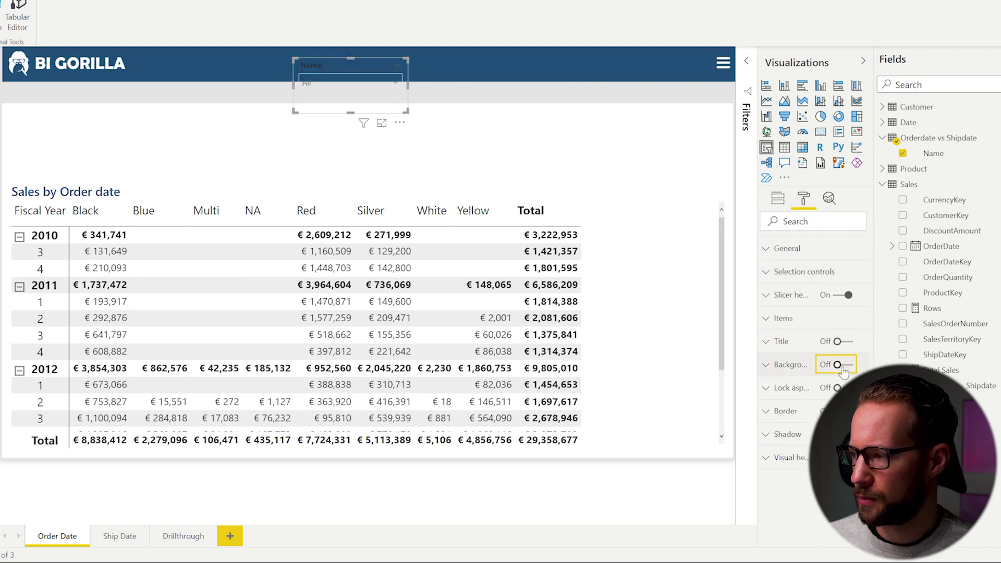
left_click(814, 320)
left_click(795, 400)
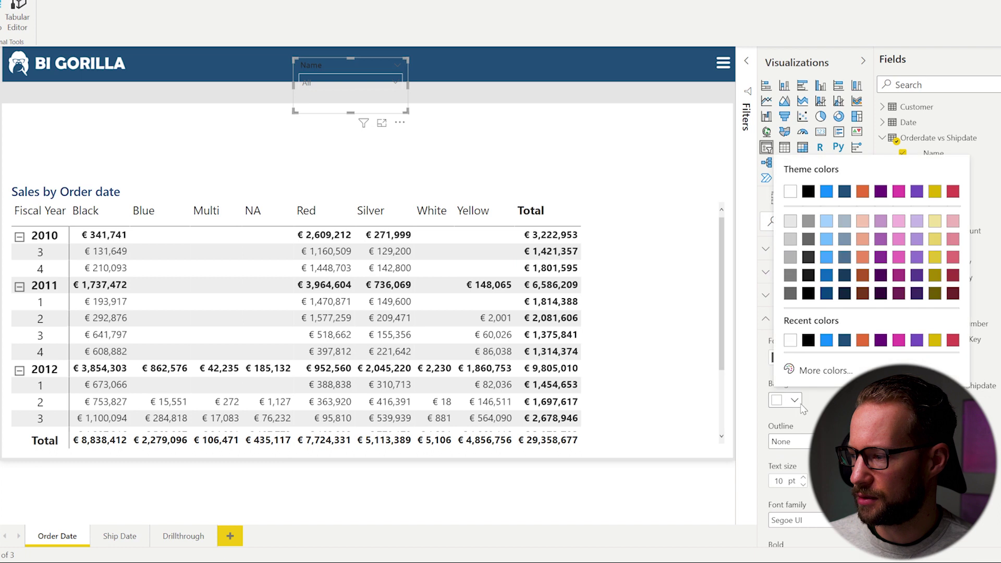
key("Escape")
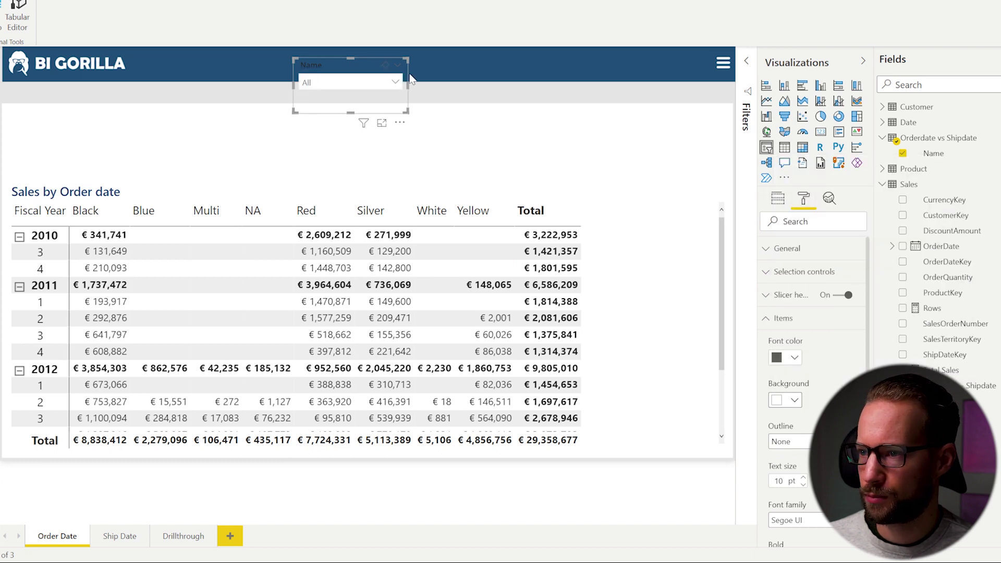
left_click_drag(376, 58, 407, 47)
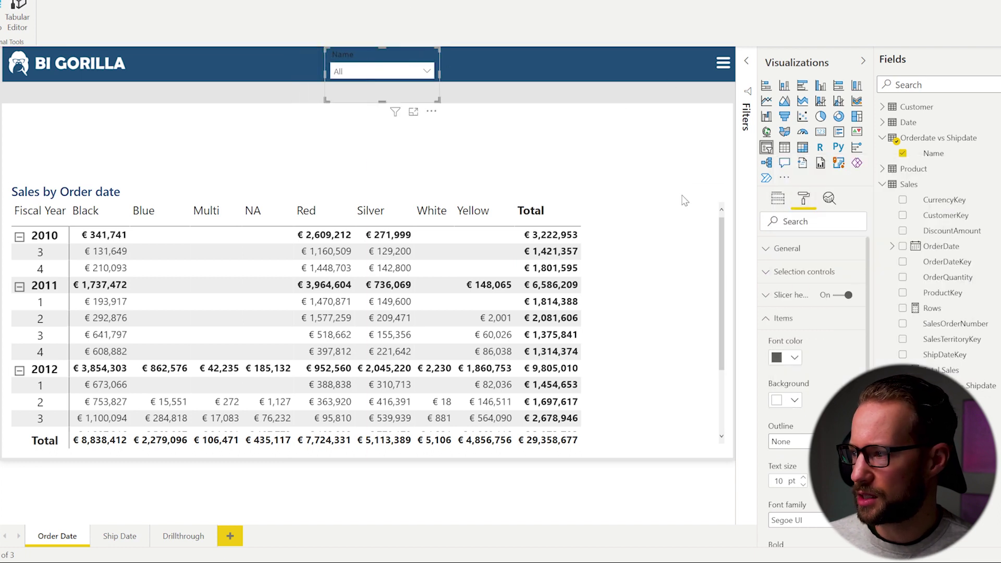
- Set the font color of the slicer header to white
left_click(784, 318)
left_click(791, 295)
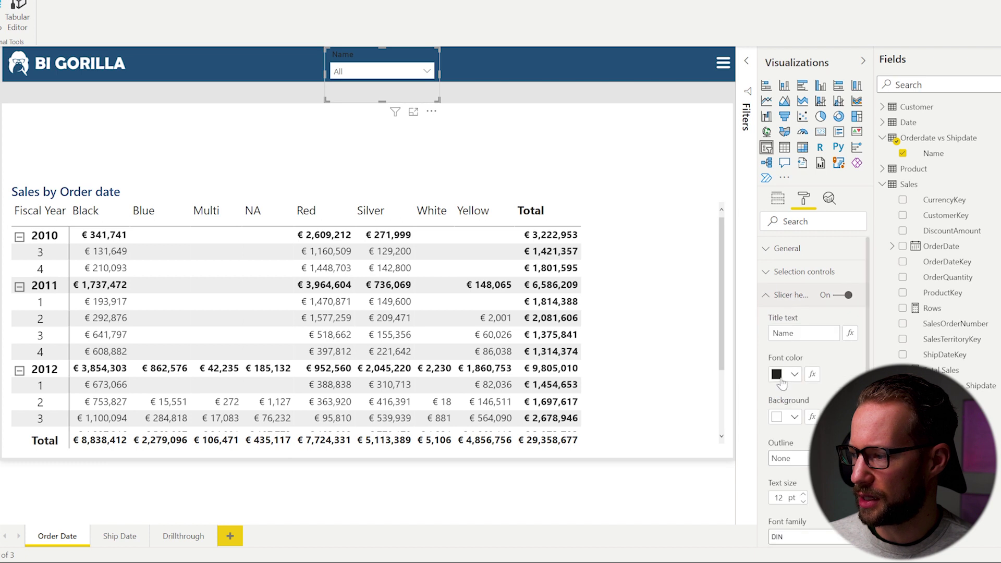
left_click(782, 380)
left_click(790, 165)
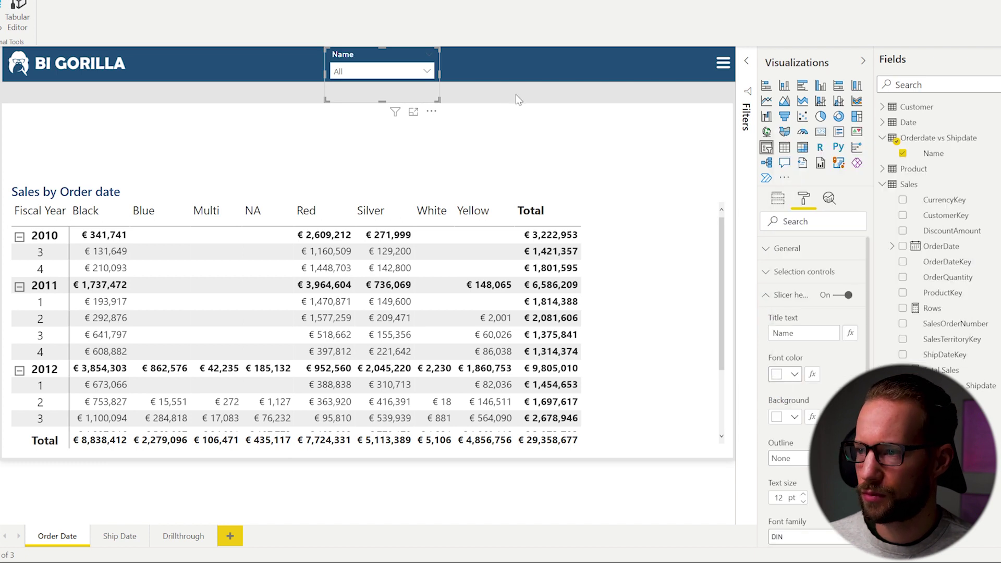
- Switch the Name slicer between Order Date and Ship Date to compare the matrix values, ending on Ship Date
left_click(519, 99)
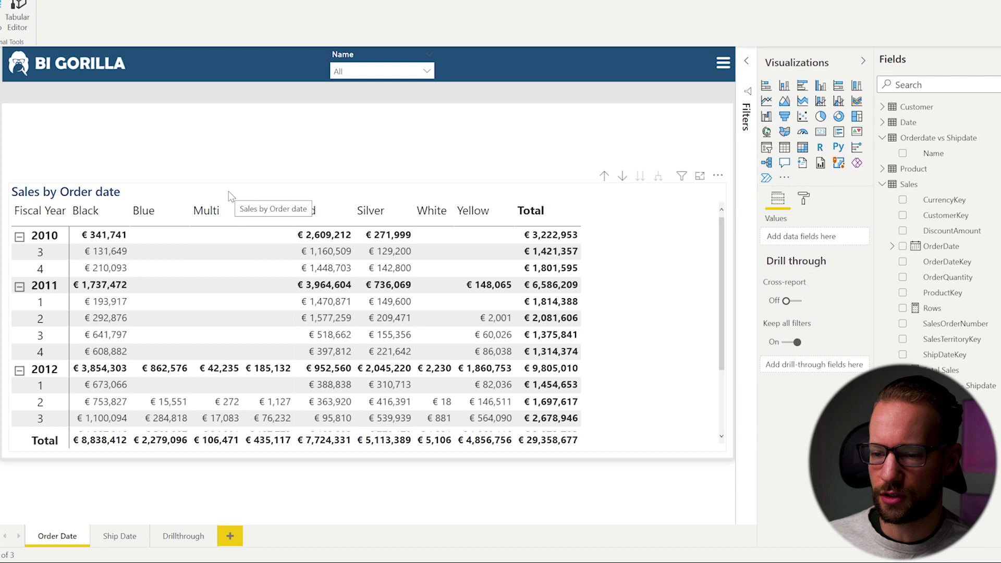
left_click(632, 254)
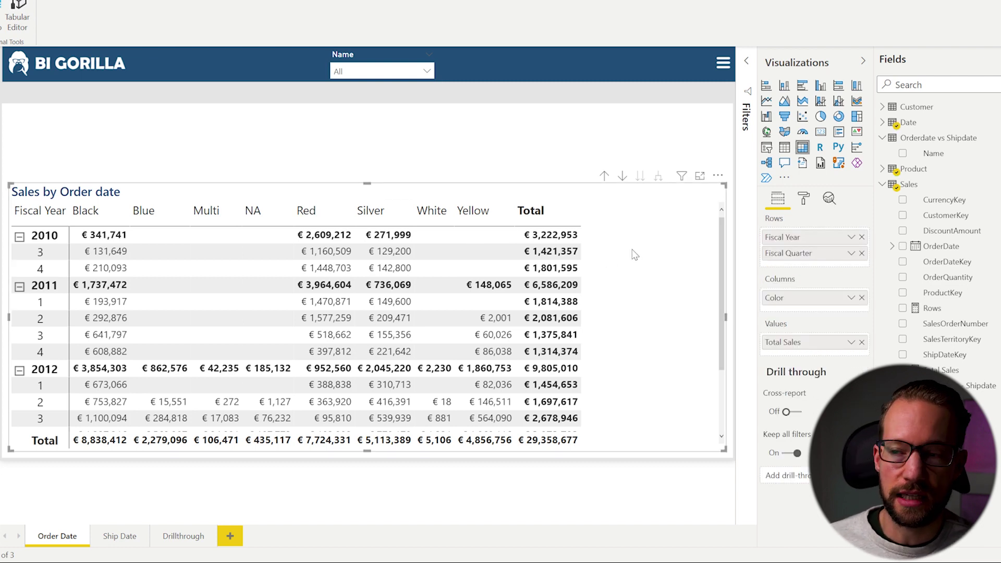
left_click(382, 72)
left_click(382, 85)
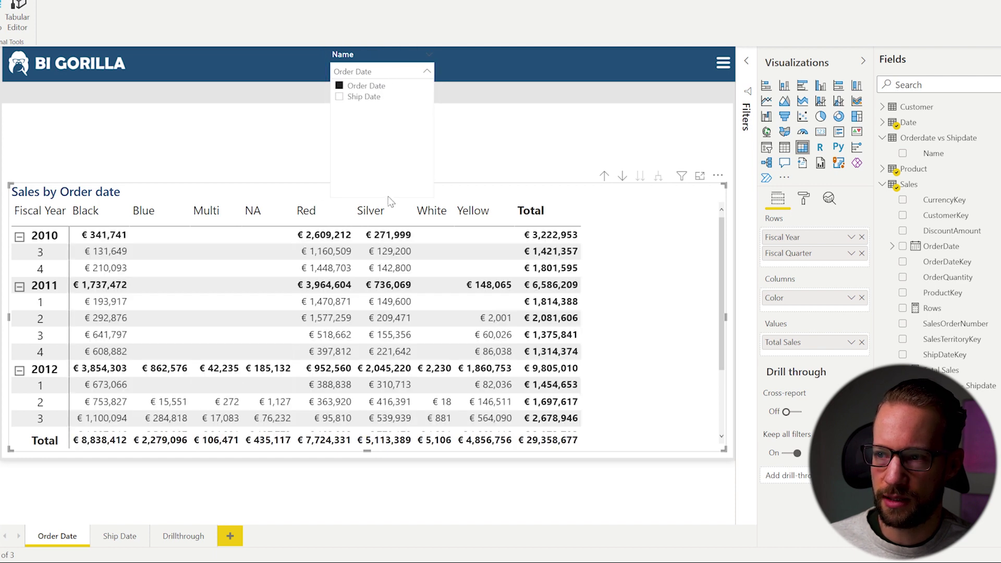
left_click(376, 98)
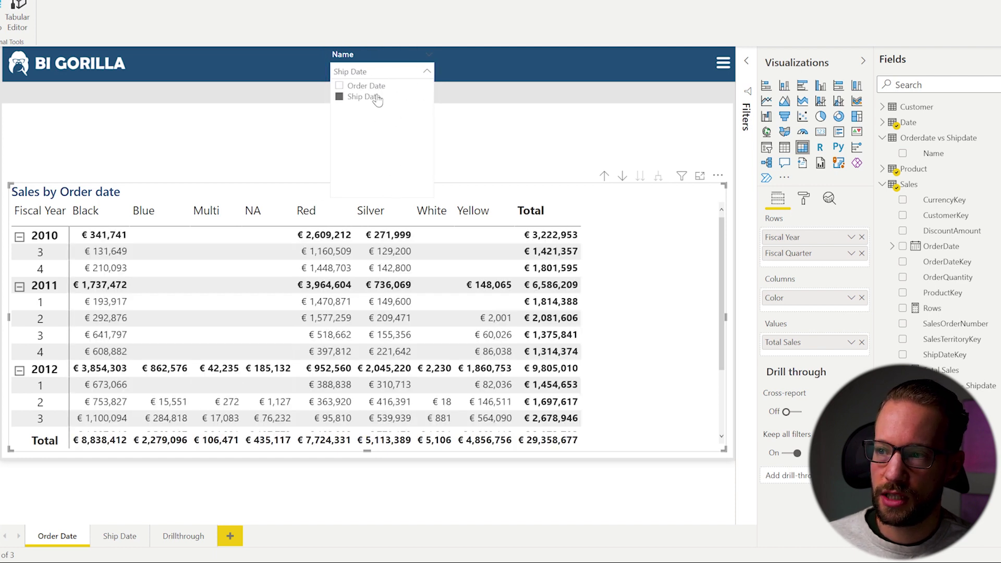
left_click(382, 85)
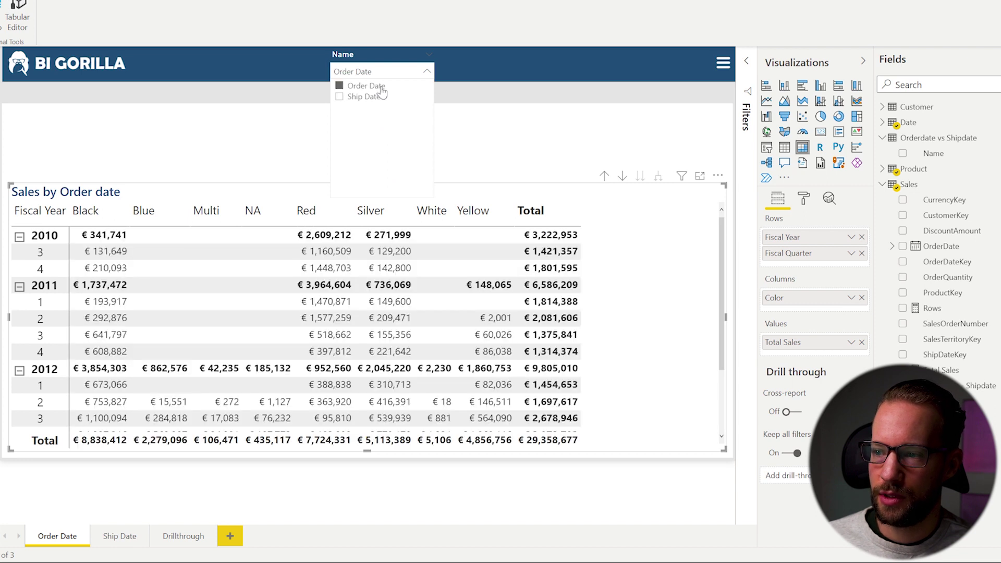
left_click(376, 97)
left_click(250, 132)
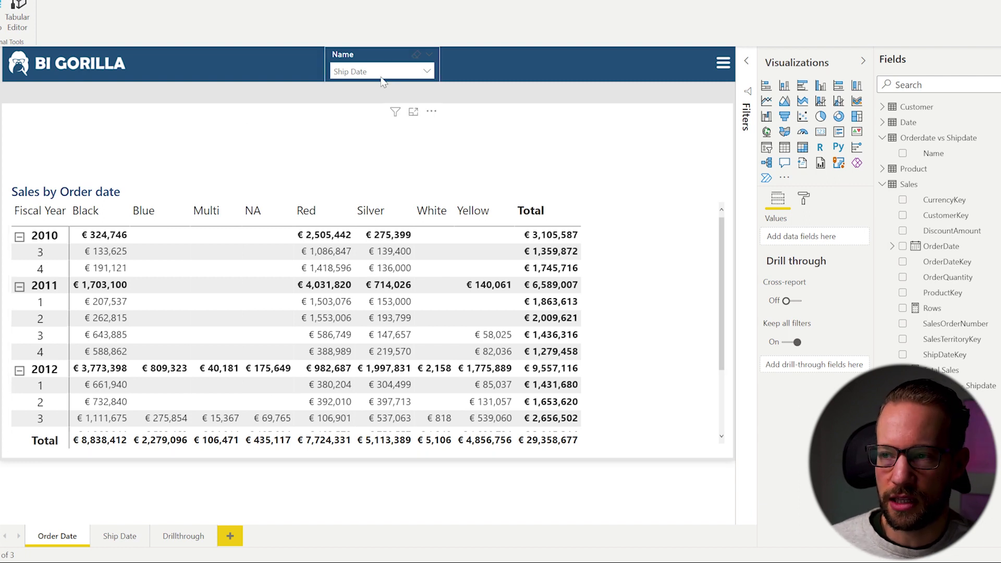
left_click(297, 194)
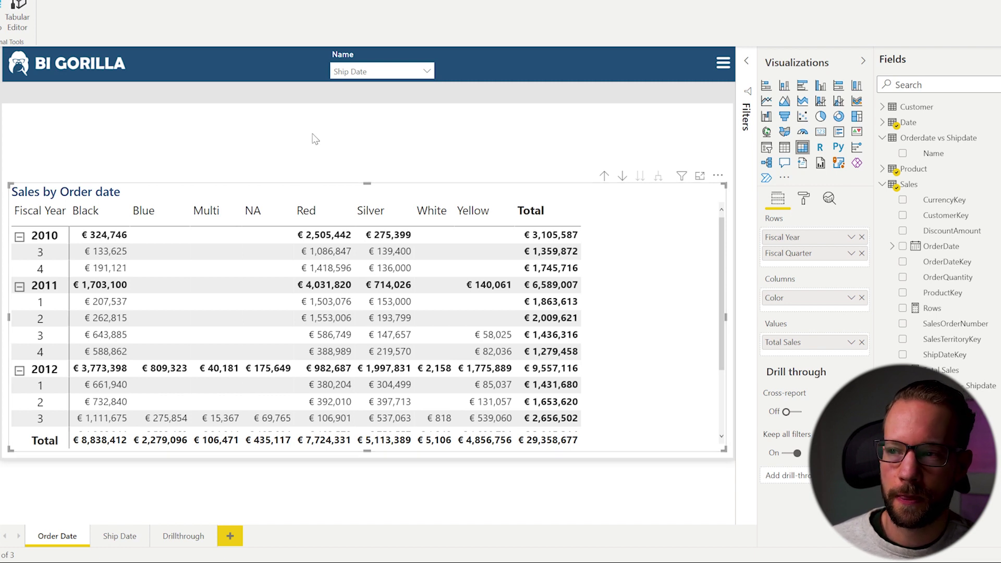
- Switch to Tabular Editor, review the USERELATIONSHIP expression of the Ship Date calculation item, and return to the Power BI report
key("alt+Tab")
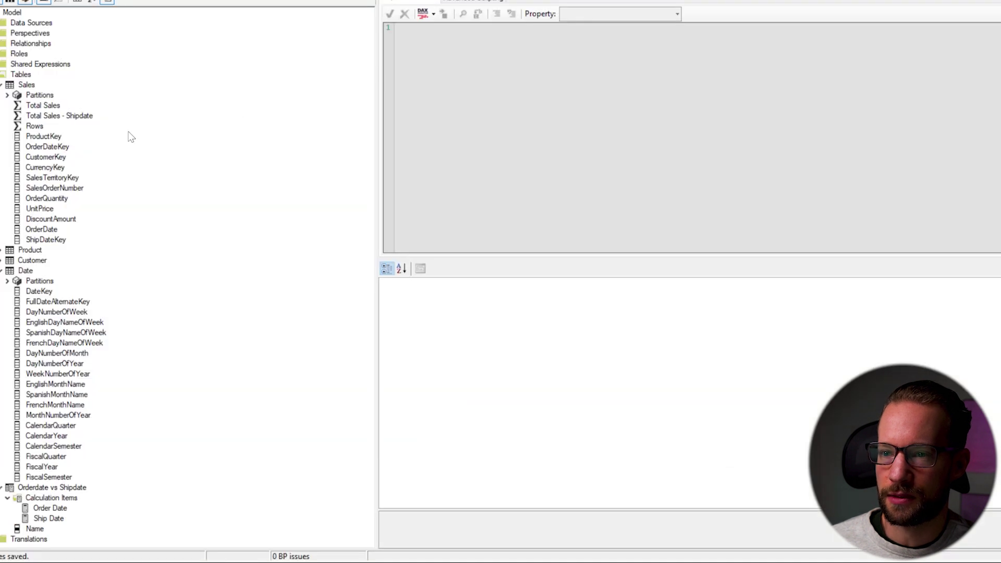
left_click(47, 518)
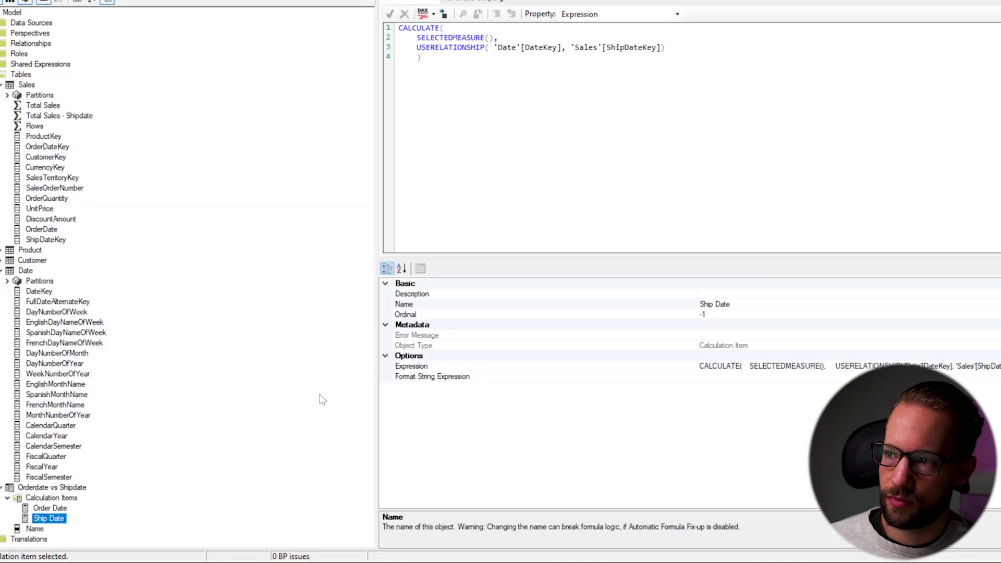
left_click_drag(417, 48, 676, 46)
left_click(638, 63)
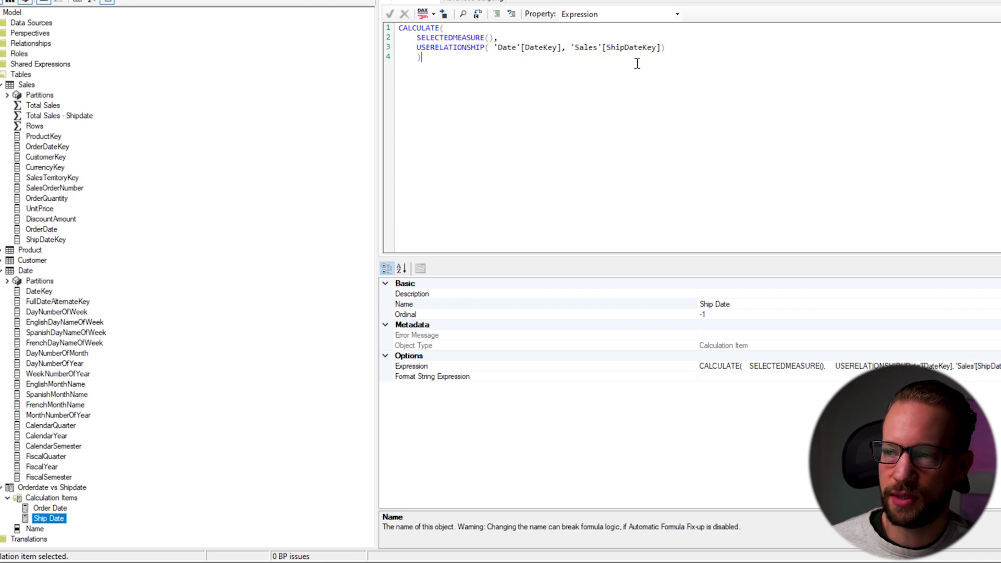
key("alt+Tab")
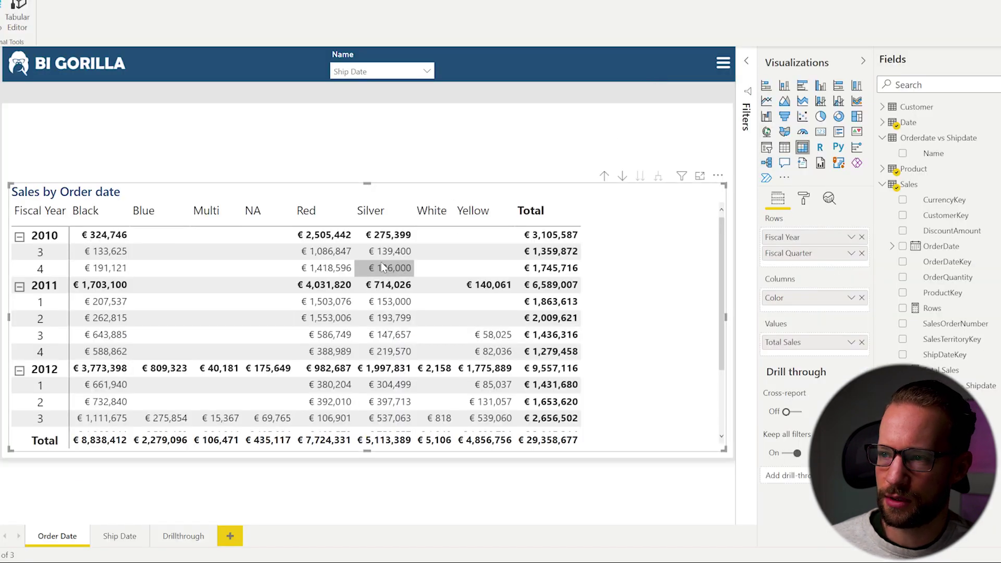
- Toggle the Name slicer between the two calculation items again and leave it on Order Date
left_click(388, 71)
left_click(378, 85)
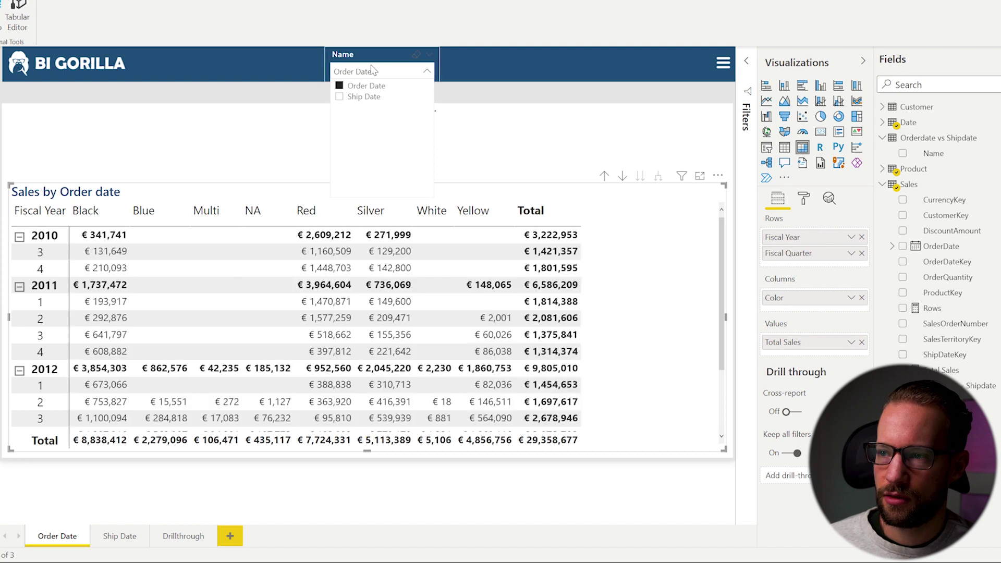
left_click(374, 73)
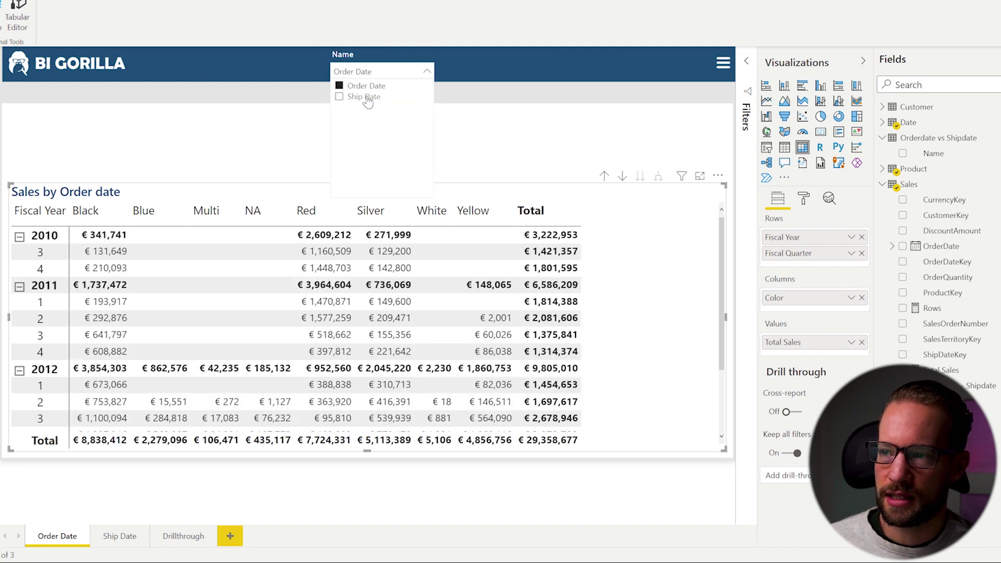
left_click(365, 97)
left_click(372, 86)
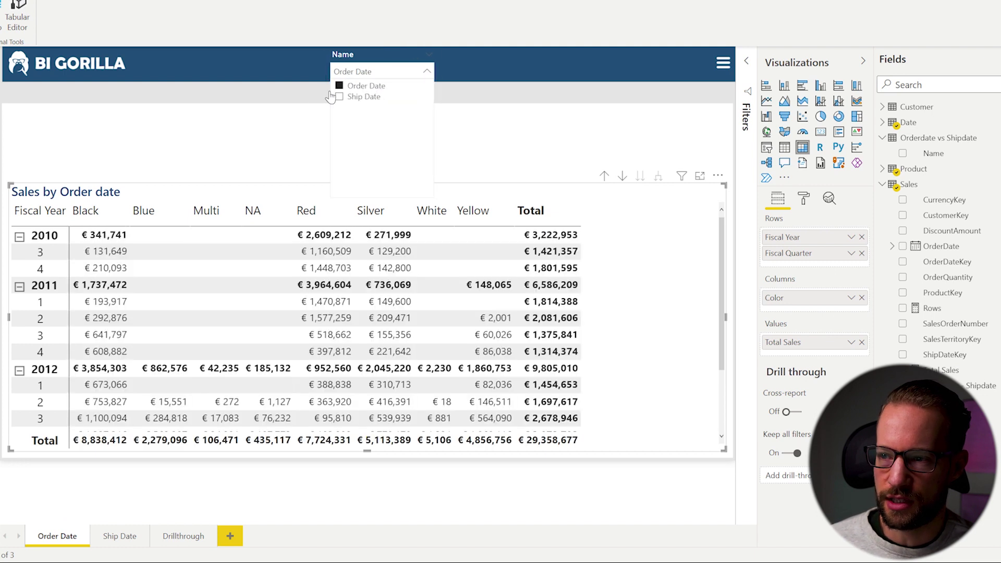
left_click(236, 100)
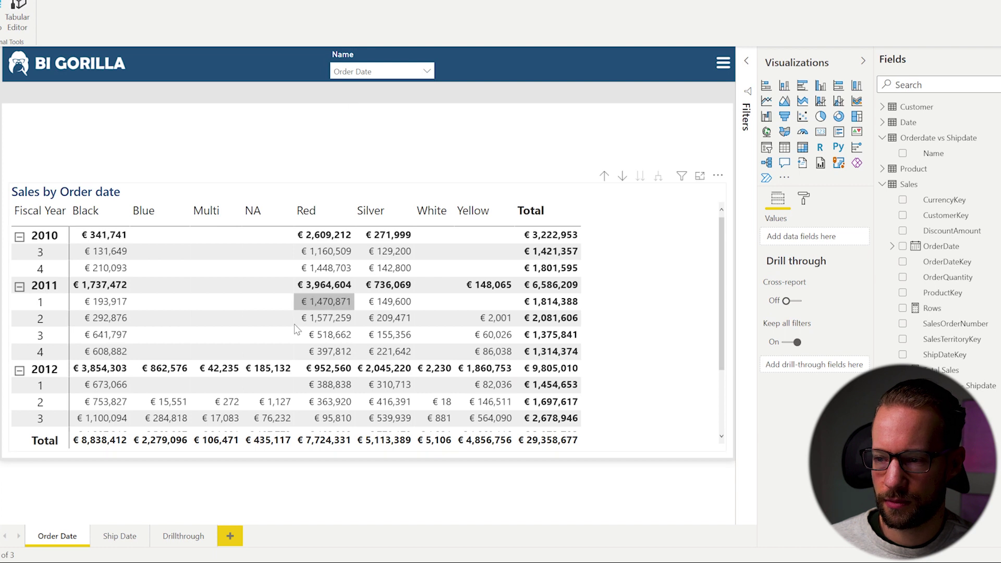
- Drill through from the matrix's Red value for fiscal year 2011, quarter 3 to the Drillthrough page, and return to the matrix
right_click(335, 337)
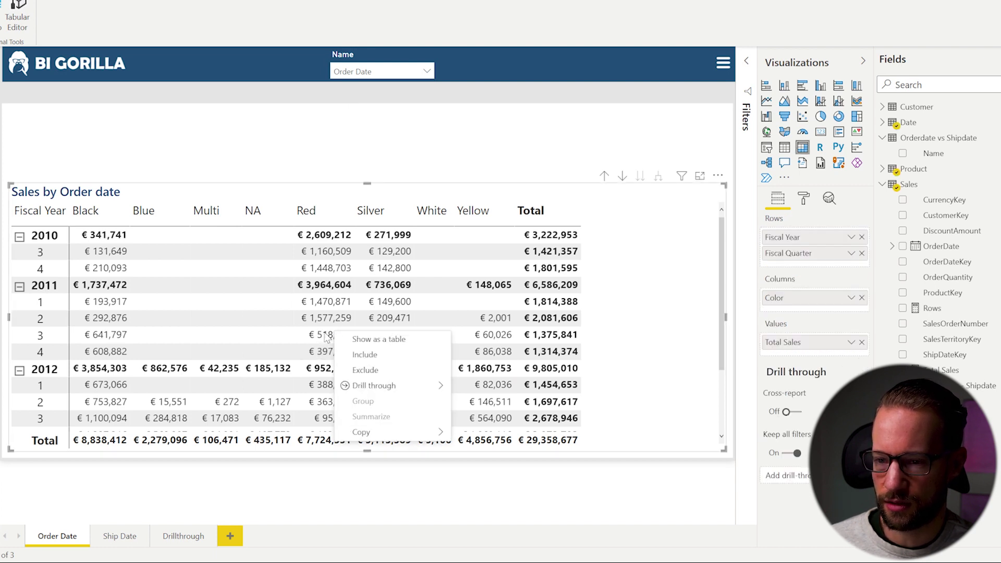
mouse_move(436, 386)
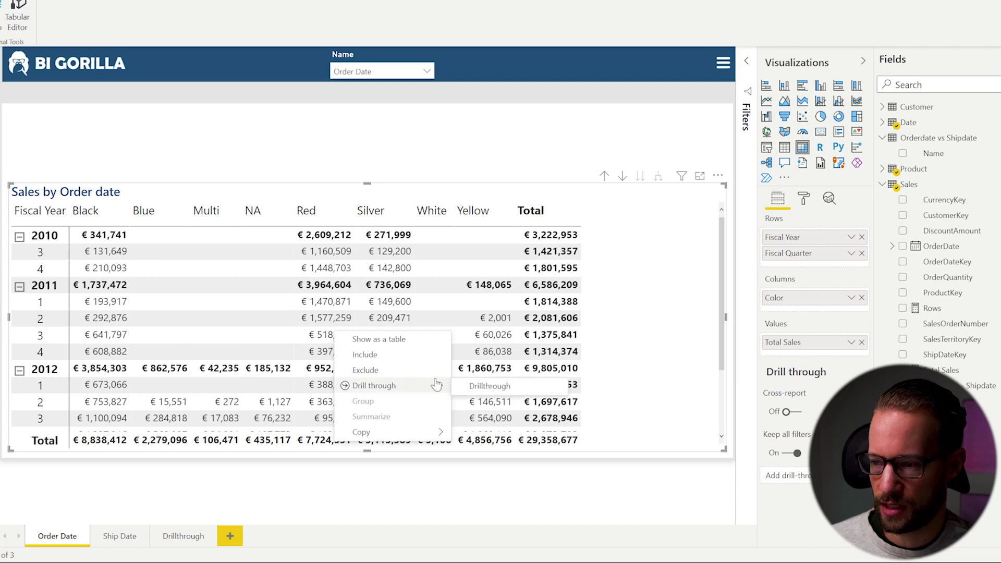
left_click(496, 386)
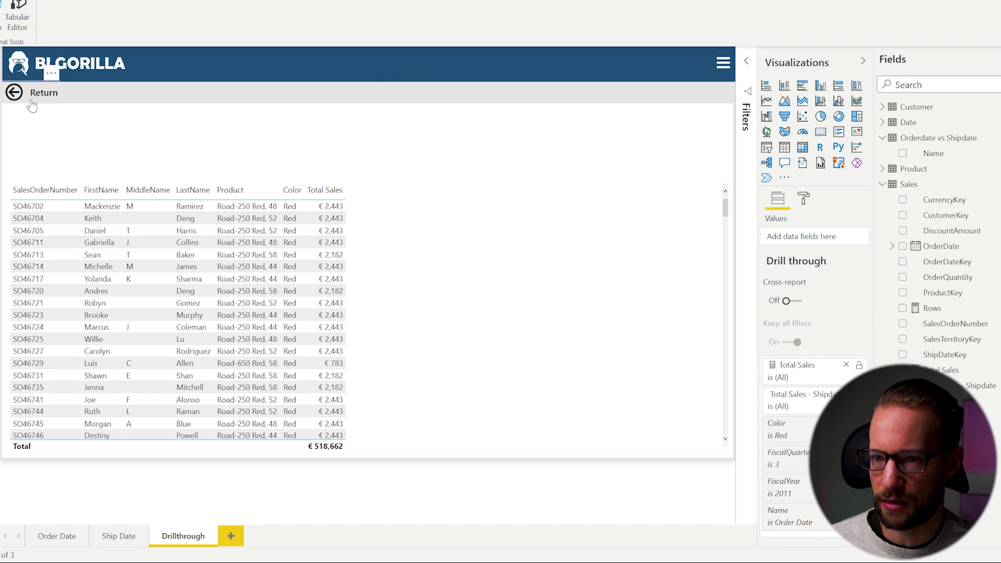
left_click(12, 92, "ctrl")
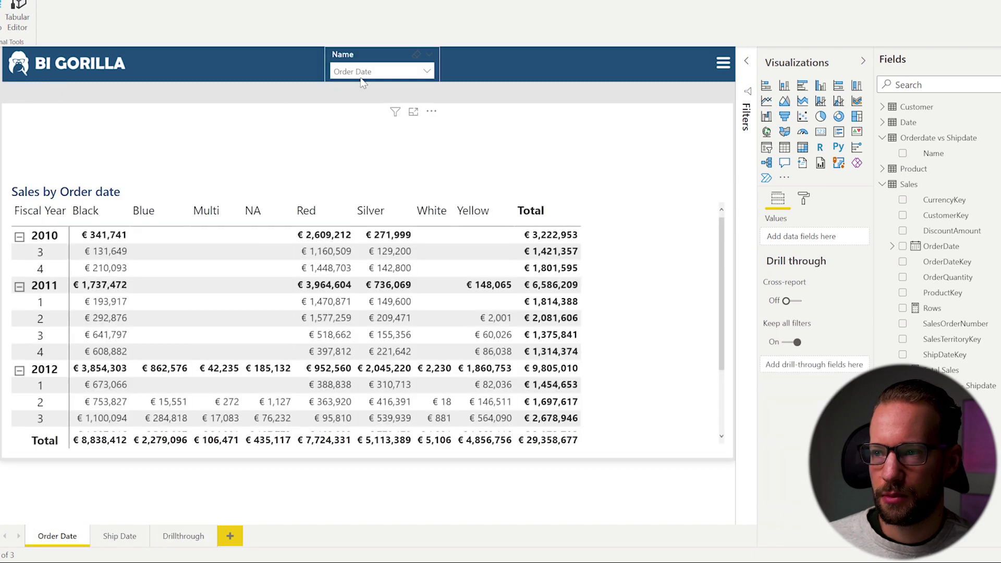
- Set the Name slicer to Ship Date and drill through from the Red value for fiscal year 2011, quarter 3
left_click(389, 74)
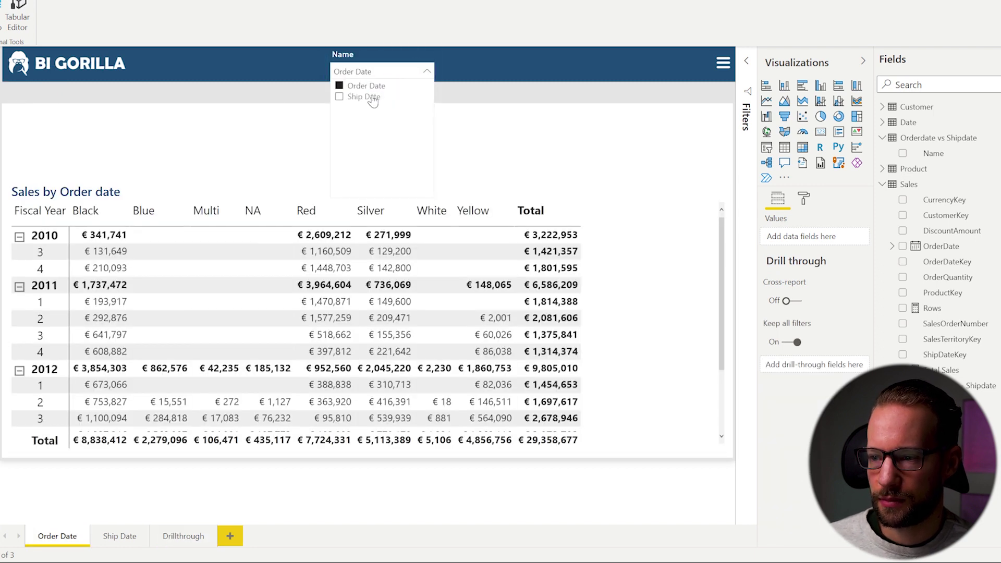
left_click(370, 97)
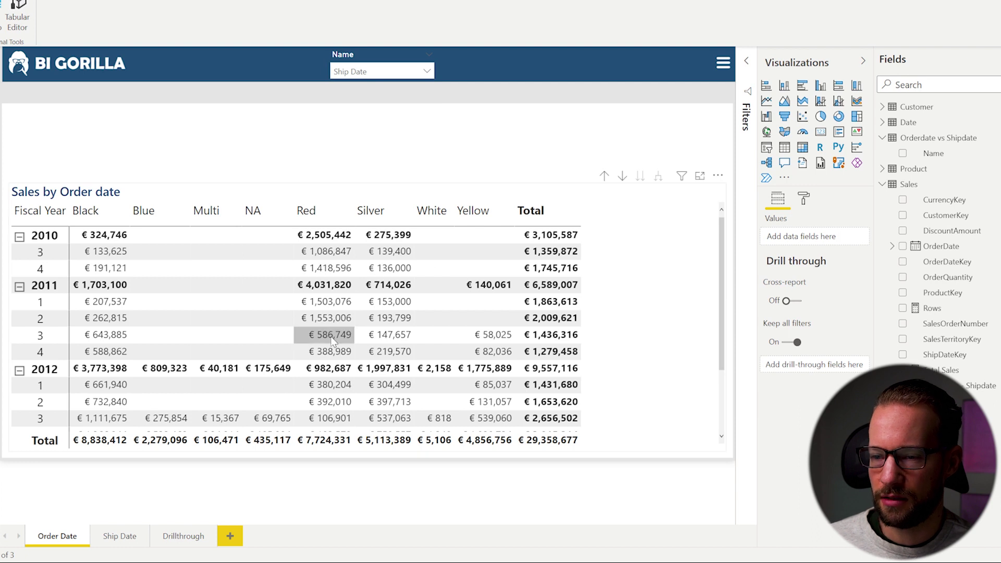
mouse_move(333, 341)
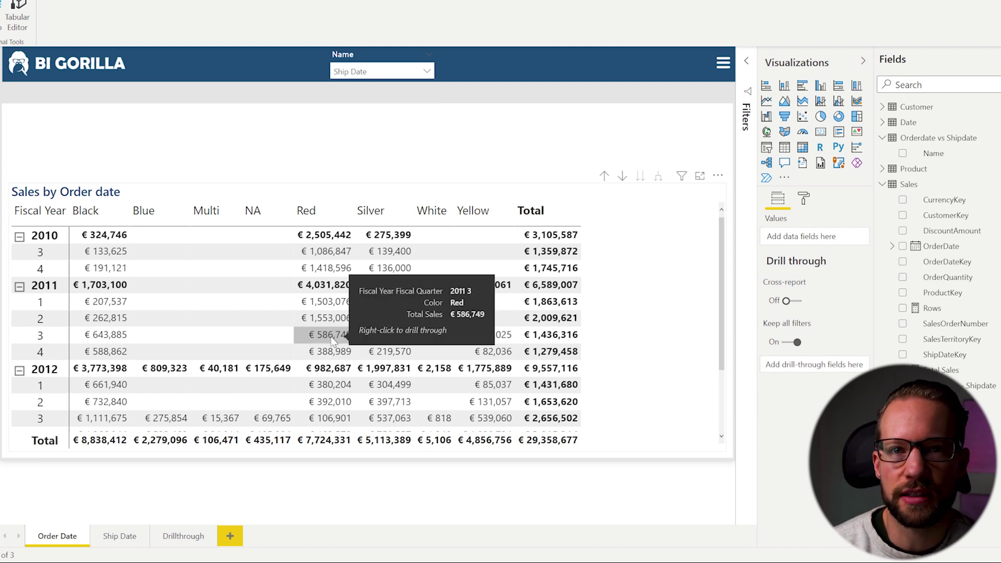
right_click(333, 342)
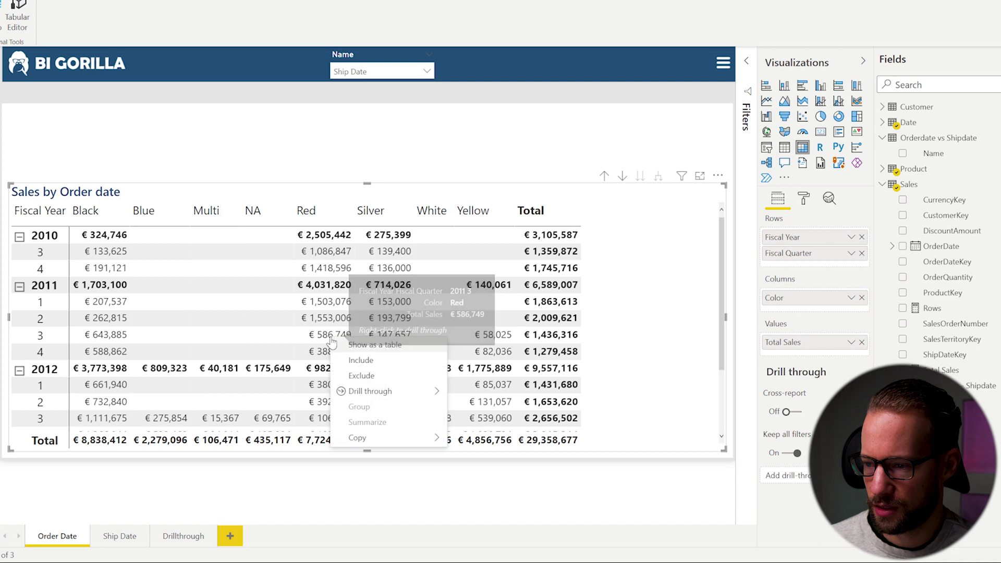
mouse_move(401, 397)
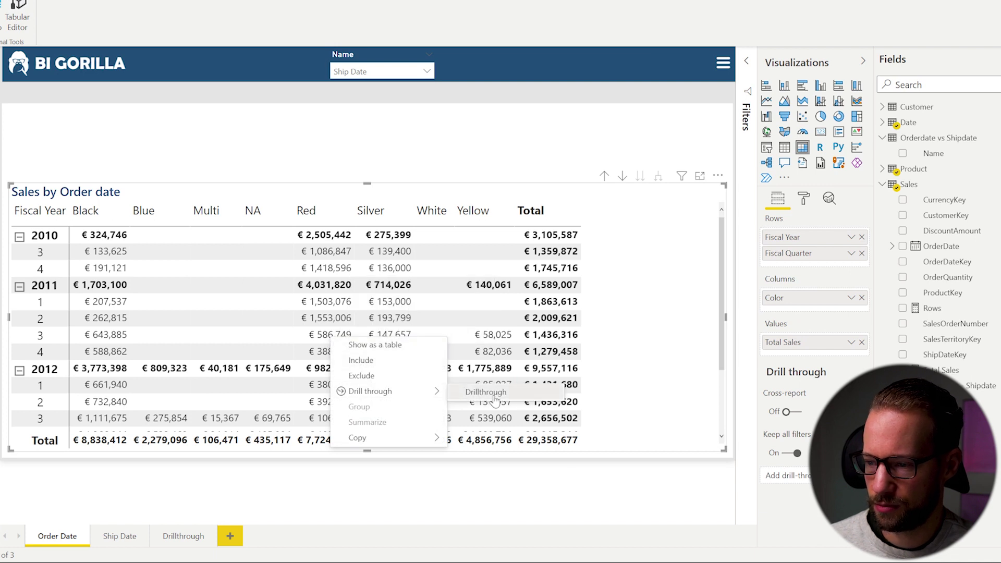
left_click(486, 393)
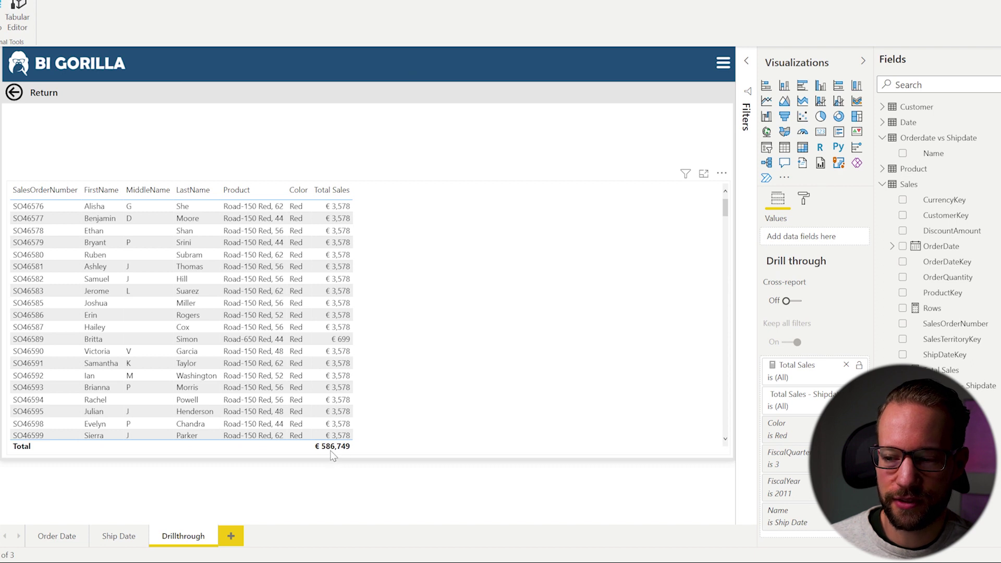
- Examine the filters passed to the Drillthrough page, including Name, and look through the sales orders in its table
left_click(442, 238)
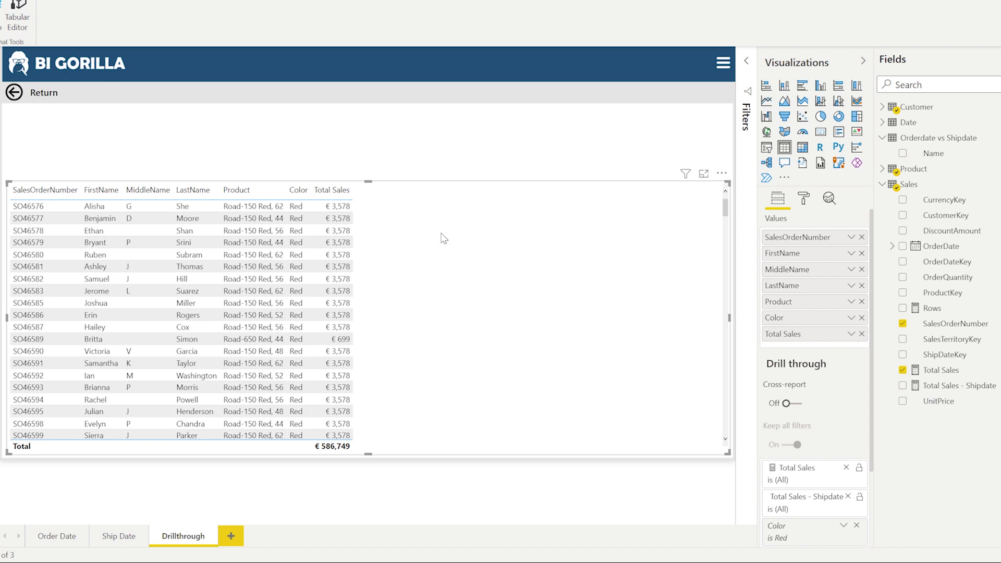
scroll(814, 324, "down", 5)
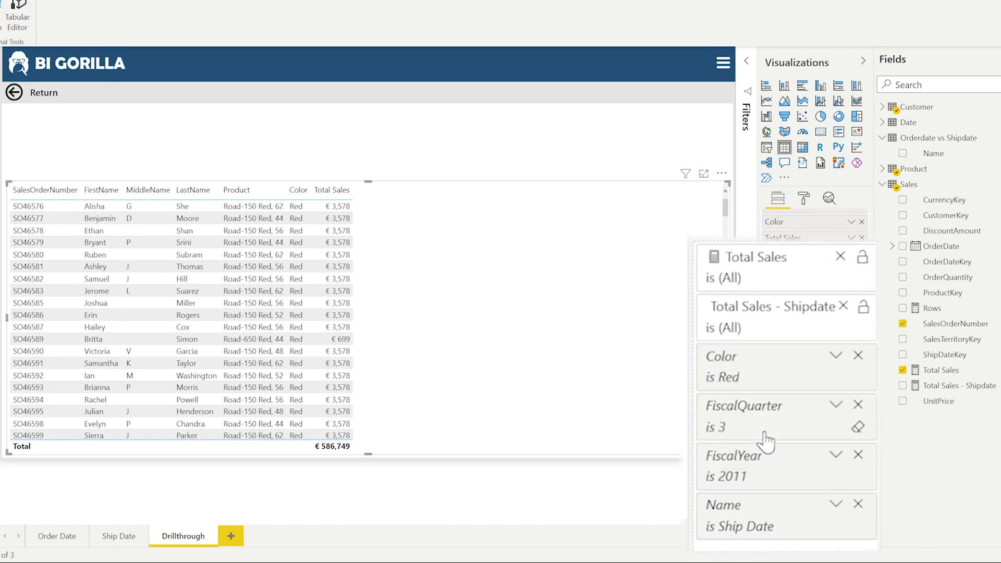
mouse_move(754, 466)
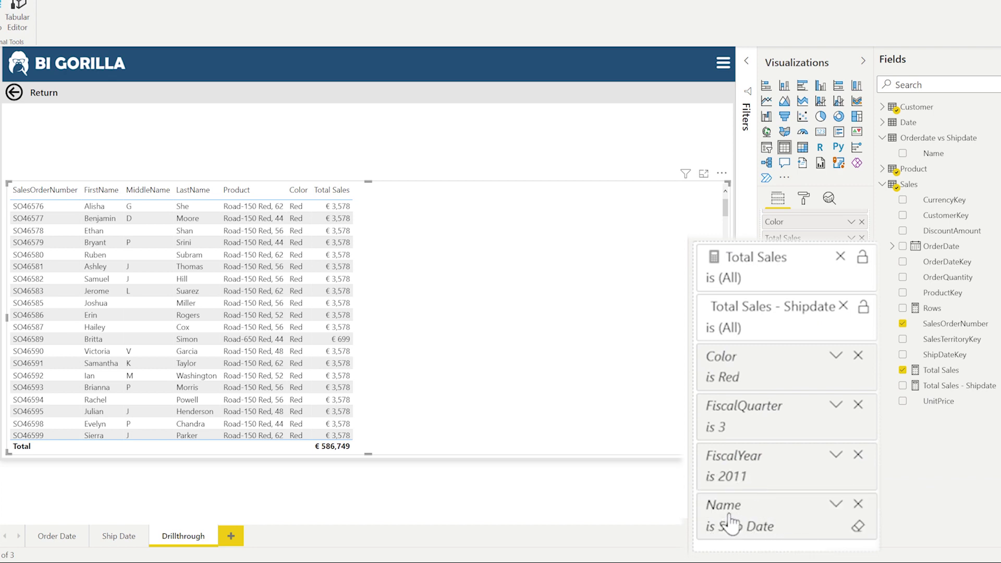
mouse_move(765, 518)
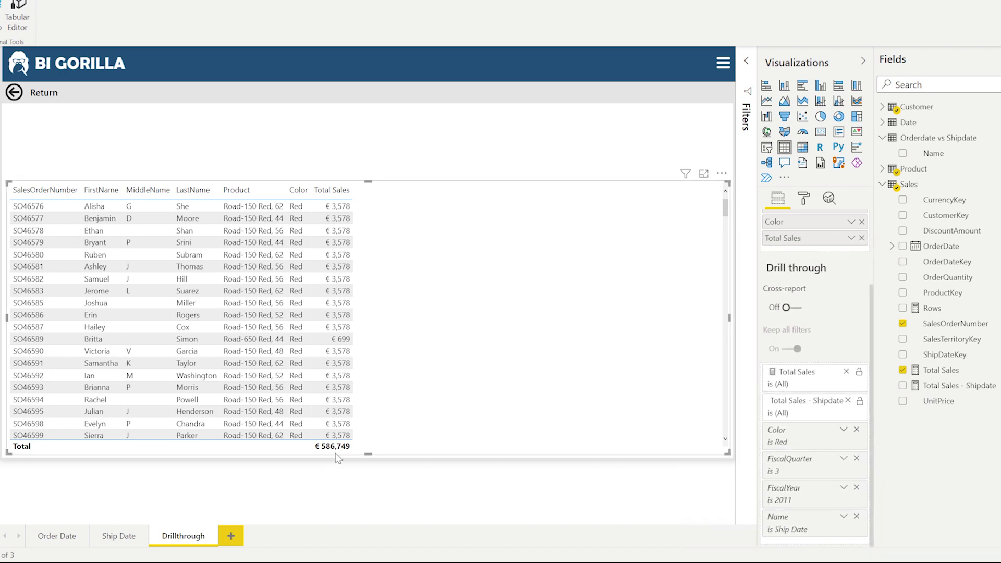
scroll(387, 261, "down", 1)
scroll(387, 261, "down", 10)
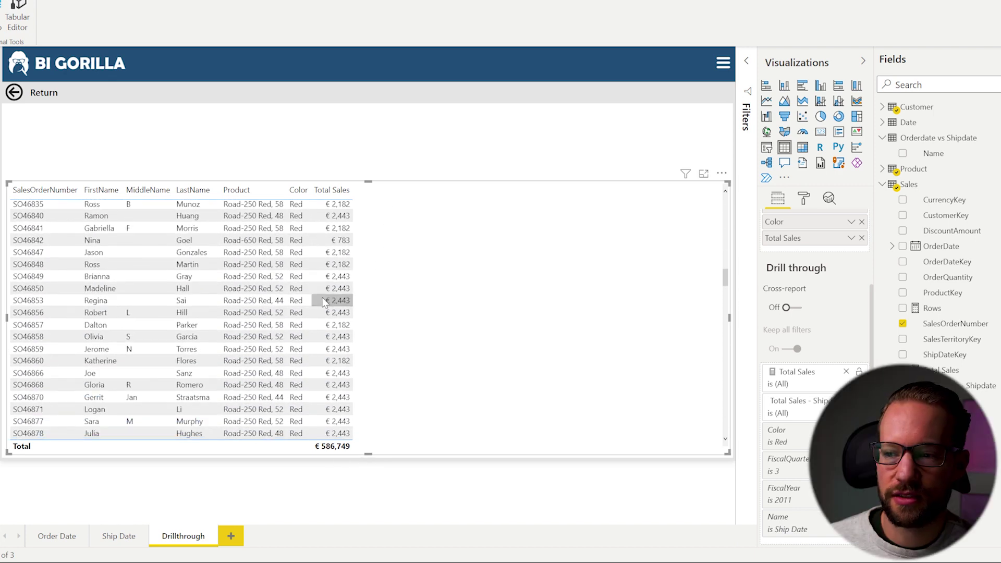
scroll(323, 302, "down", 10)
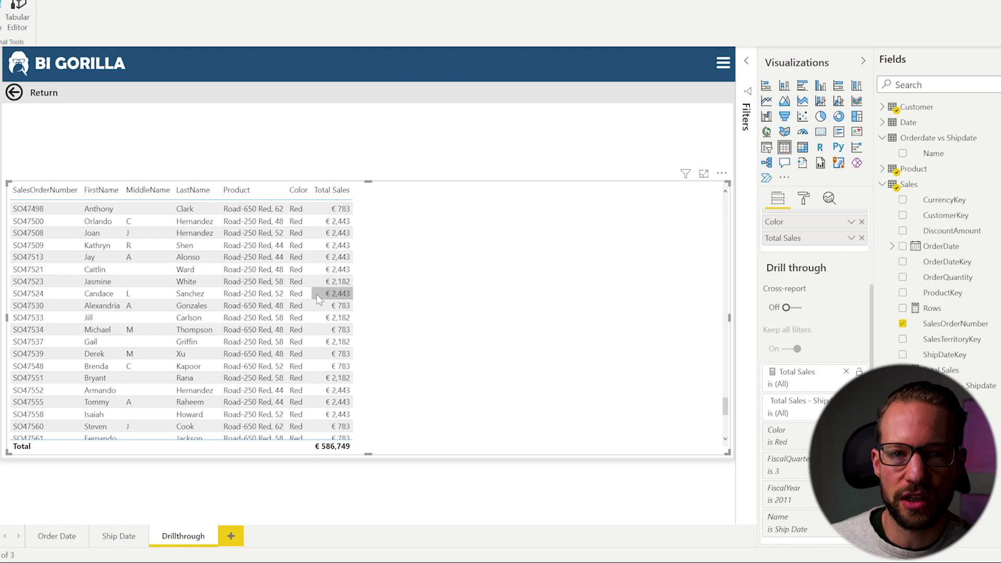
scroll(338, 307, "down", 5)
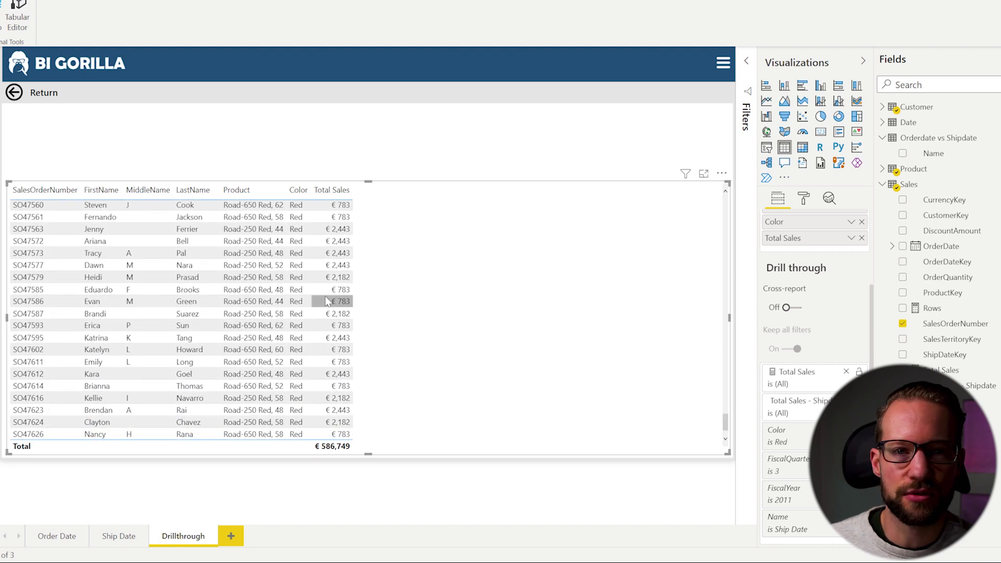